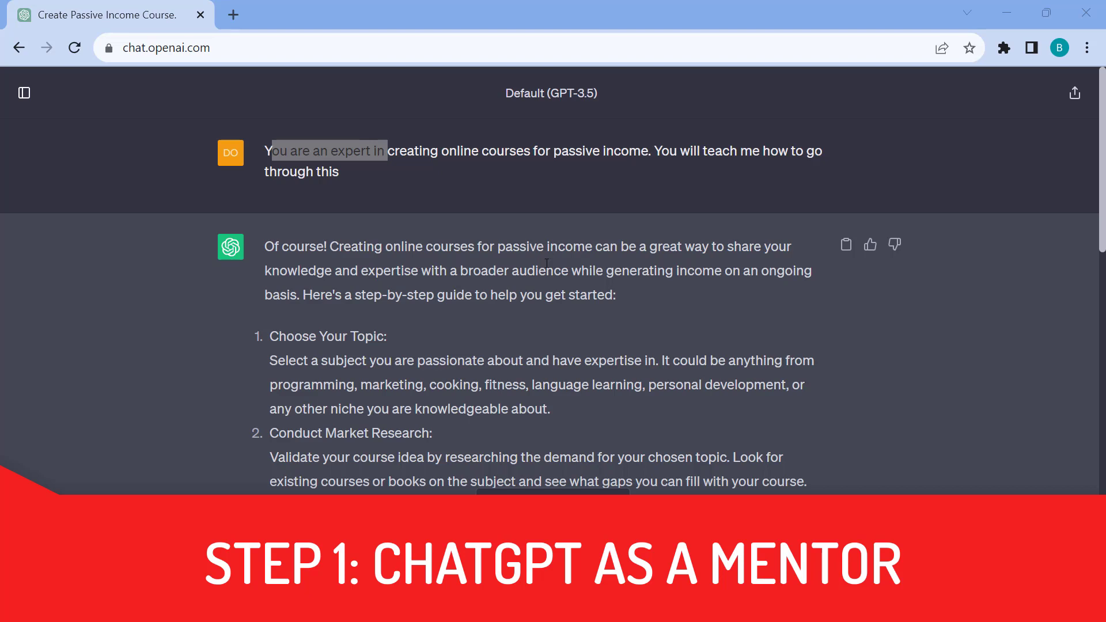
# Highlight the course topic and the teaching request in the earlier prompt, then review the reply
pyautogui.moveTo(387, 151); pyautogui.dragTo(530, 151)
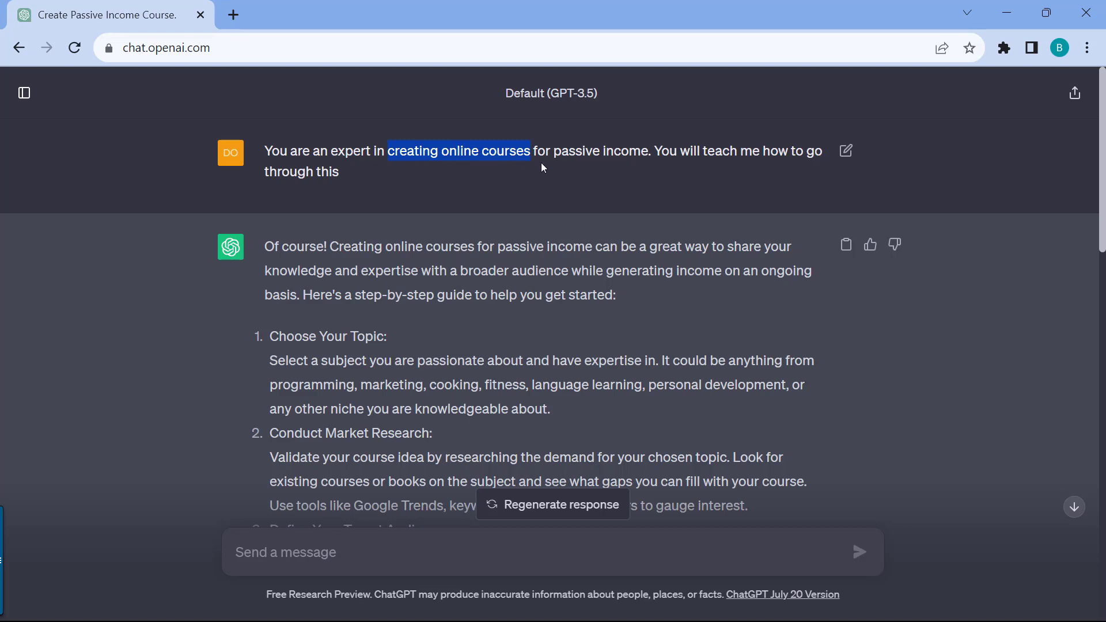
pyautogui.click(593, 167)
pyautogui.moveTo(650, 150); pyautogui.dragTo(671, 171)
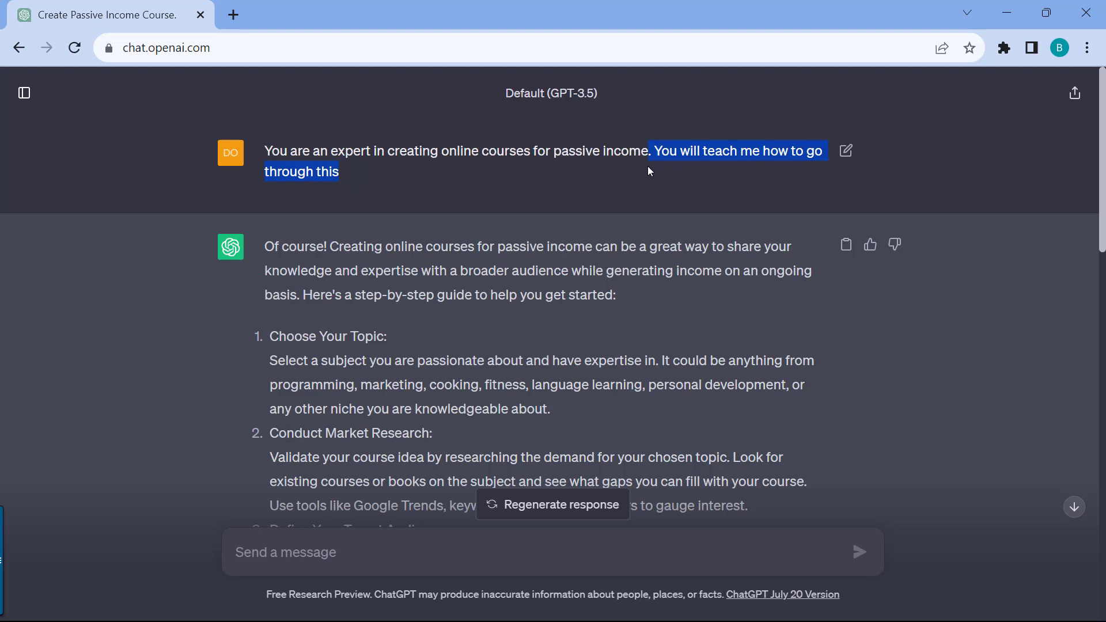
pyautogui.scroll(-1, 628, 208)
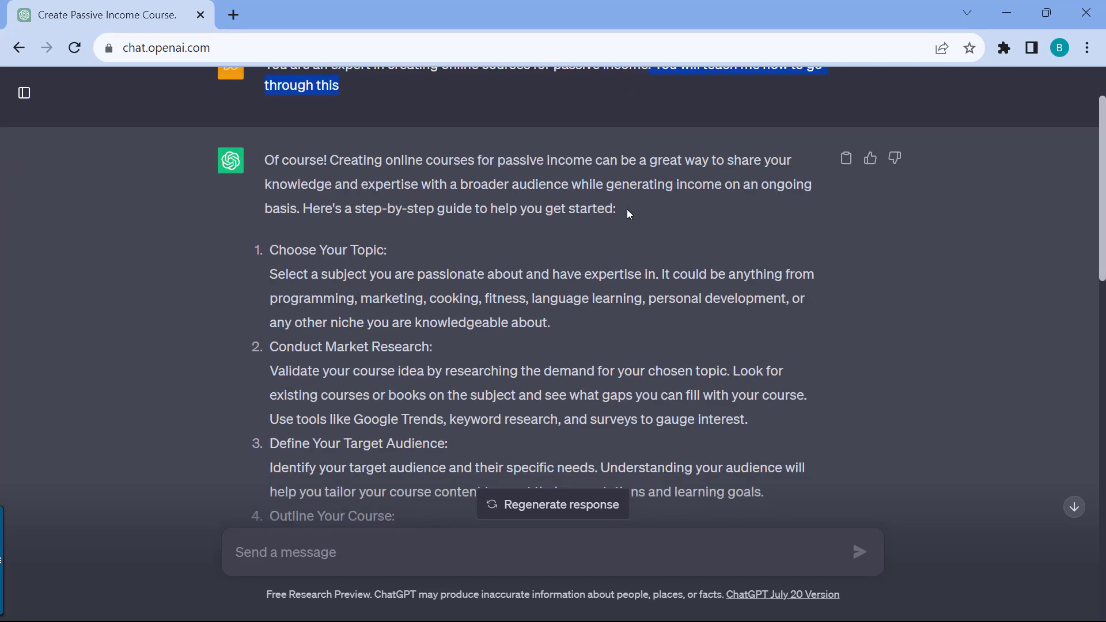
pyautogui.scroll(1, 513, 194)
pyautogui.scroll(-1, 514, 198)
pyautogui.scroll(-2, 514, 200)
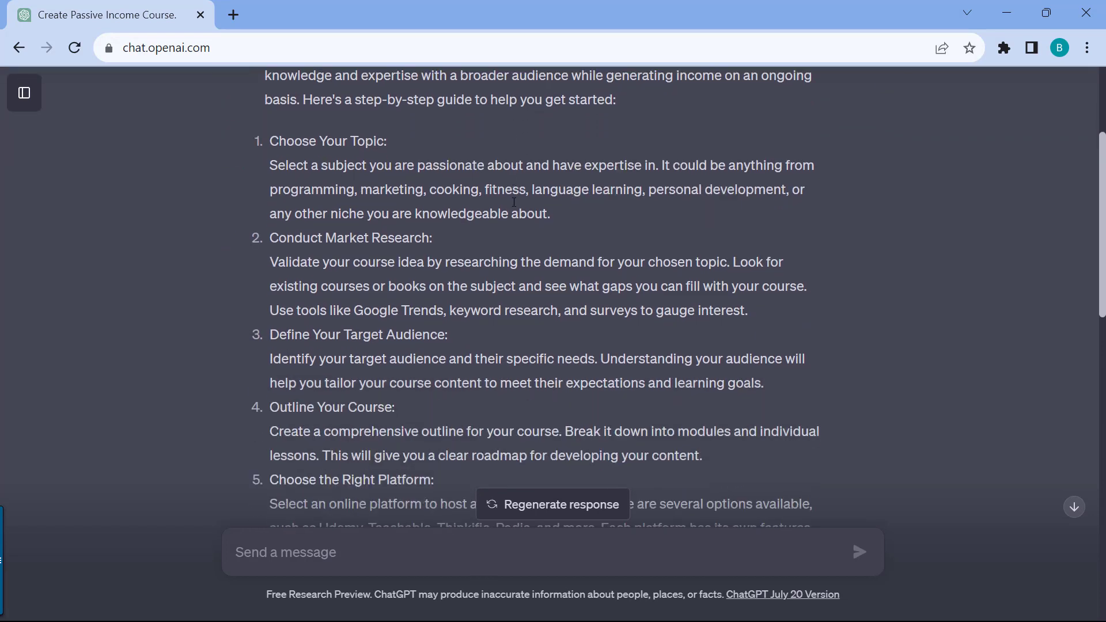
pyautogui.scroll(-1, 513, 202)
pyautogui.scroll(3, 514, 201)
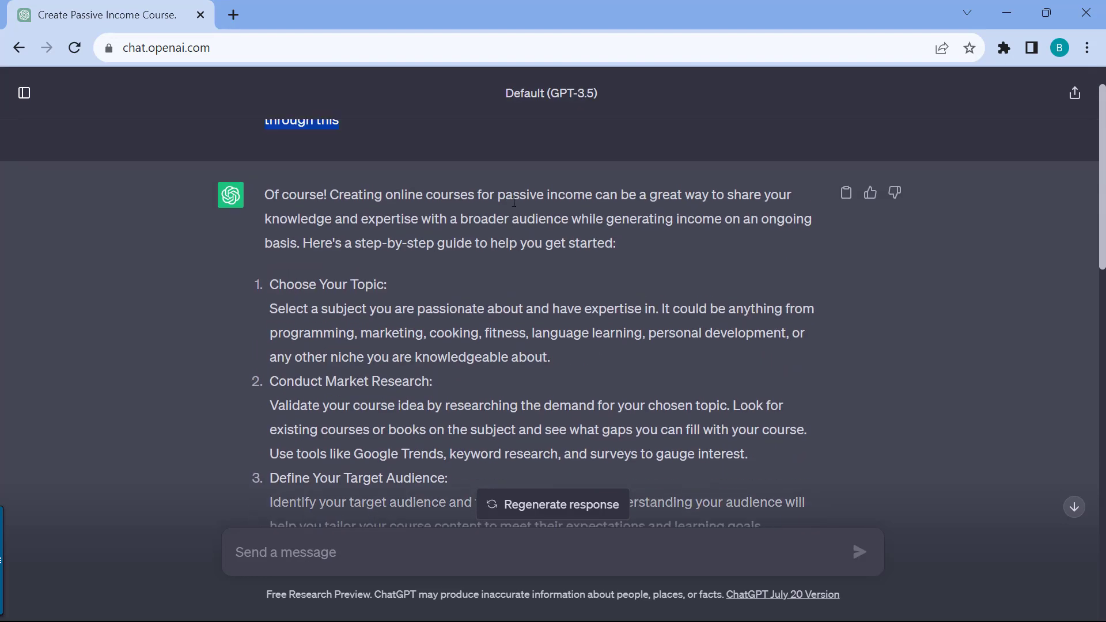
pyautogui.scroll(1, 514, 202)
pyautogui.scroll(-2, 513, 207)
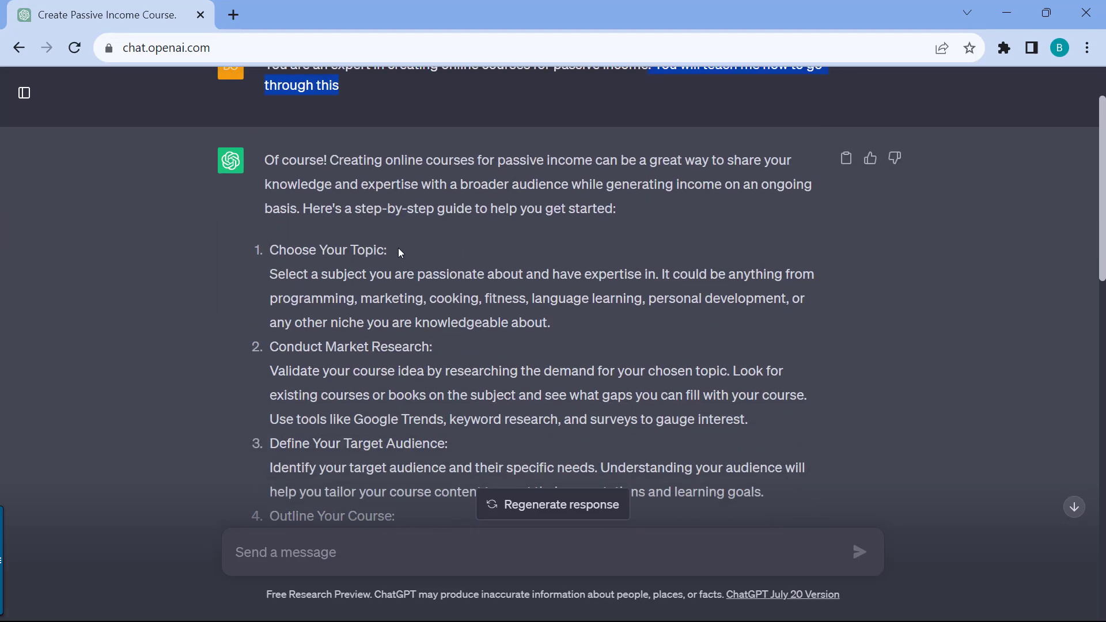
pyautogui.scroll(-2, 415, 282)
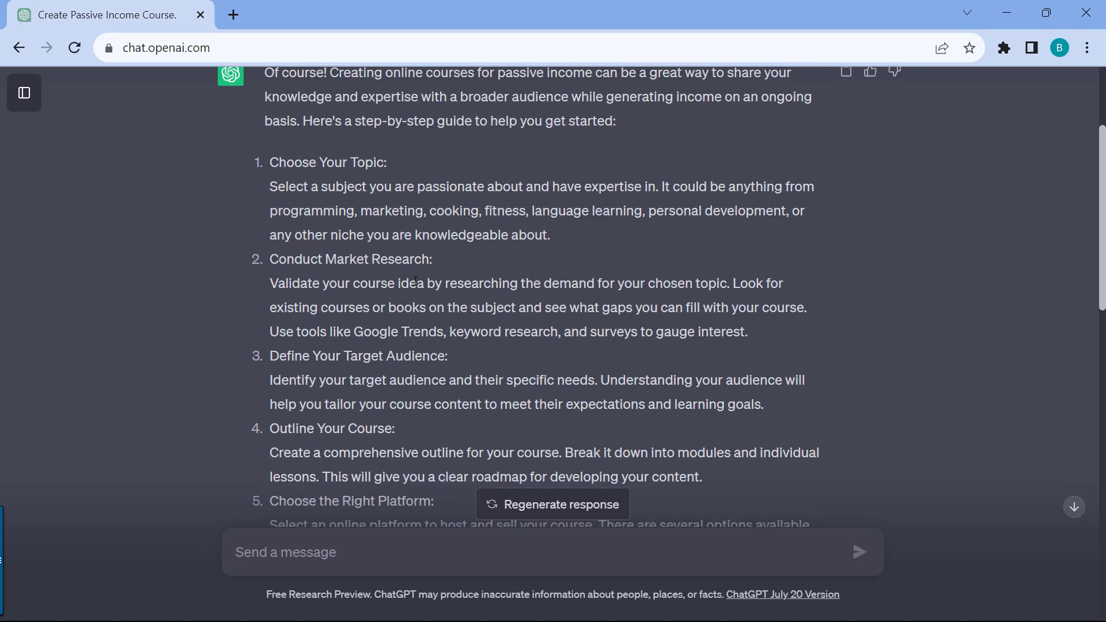
pyautogui.scroll(-1, 415, 282)
pyautogui.scroll(-8, 426, 283)
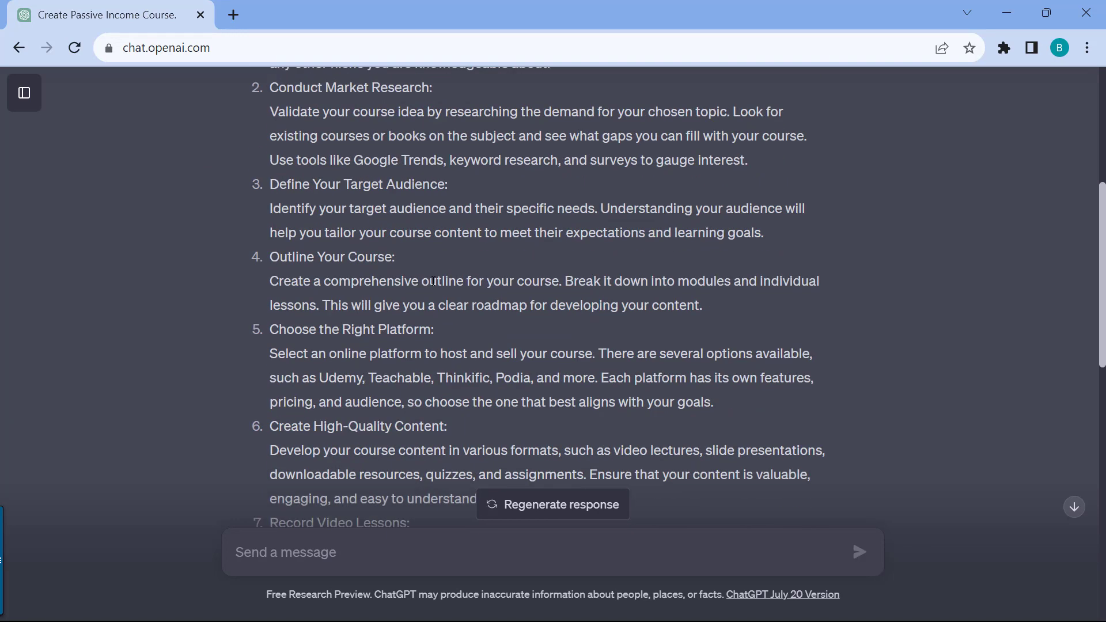
pyautogui.scroll(-3, 433, 285)
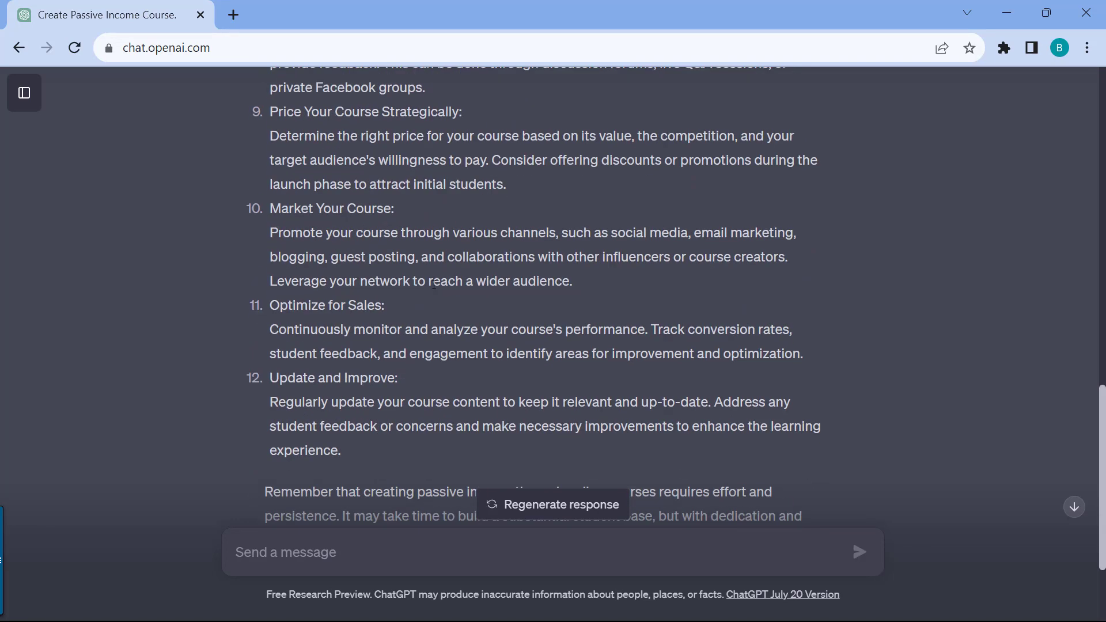
pyautogui.scroll(-2, 434, 284)
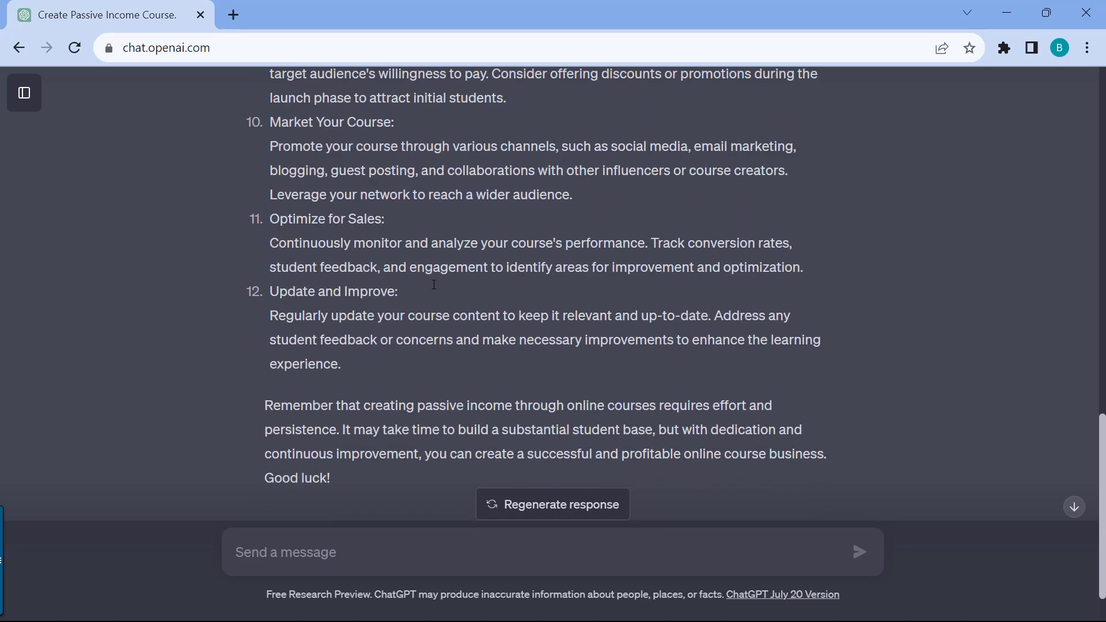
pyautogui.scroll(-1, 434, 285)
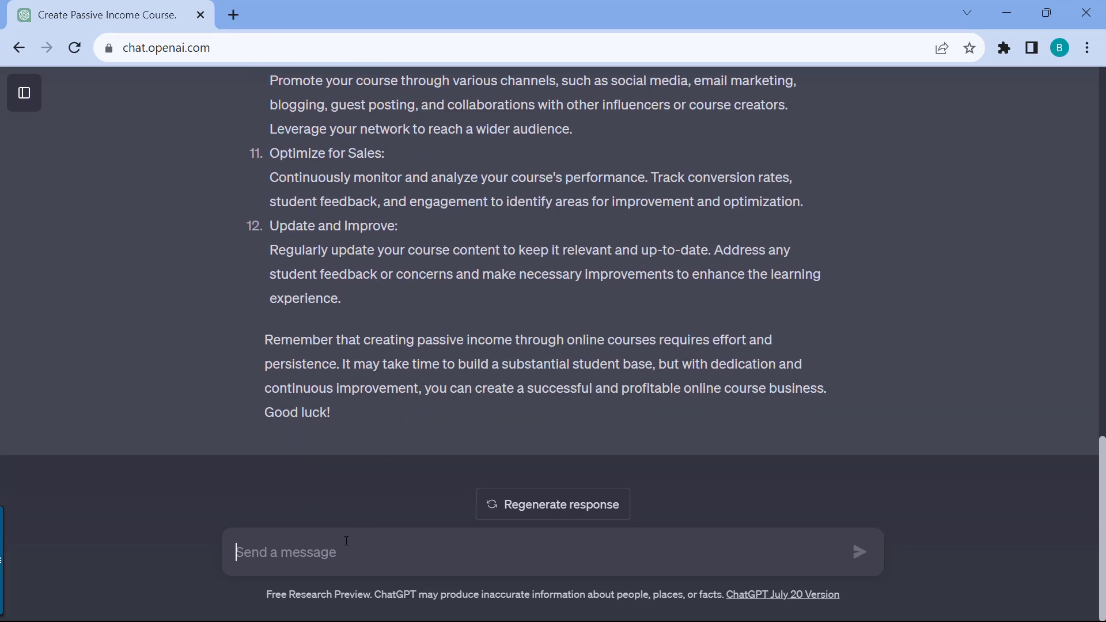
# Request a 4-week study schedule at 1 hour per day, 3 days per week, covering core concepts
pyautogui.write('I')
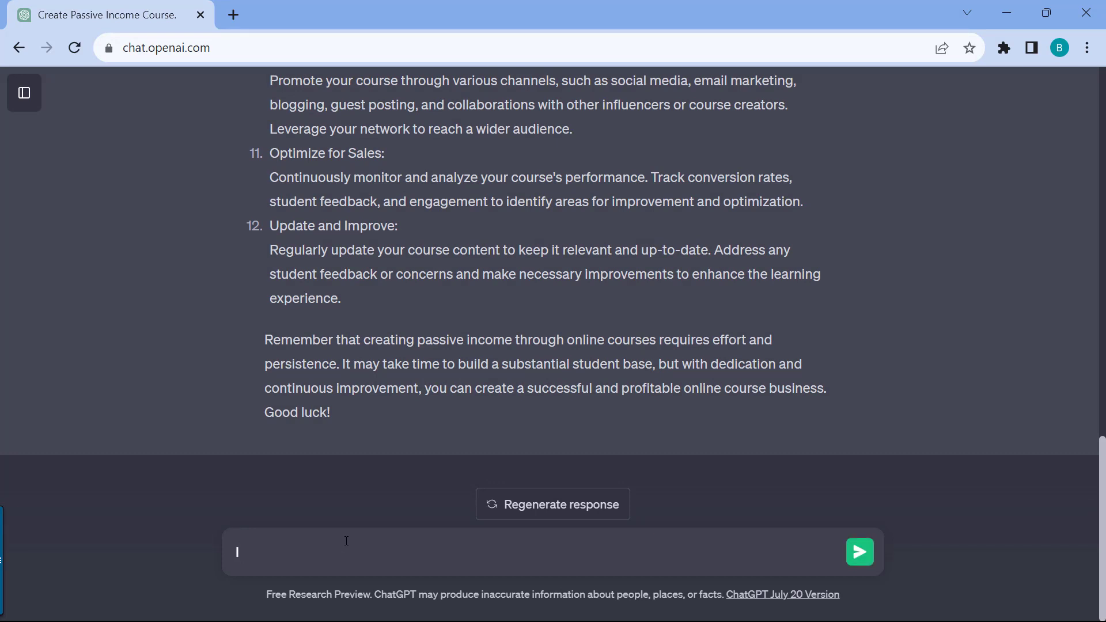
pyautogui.write(' want to master this ski')
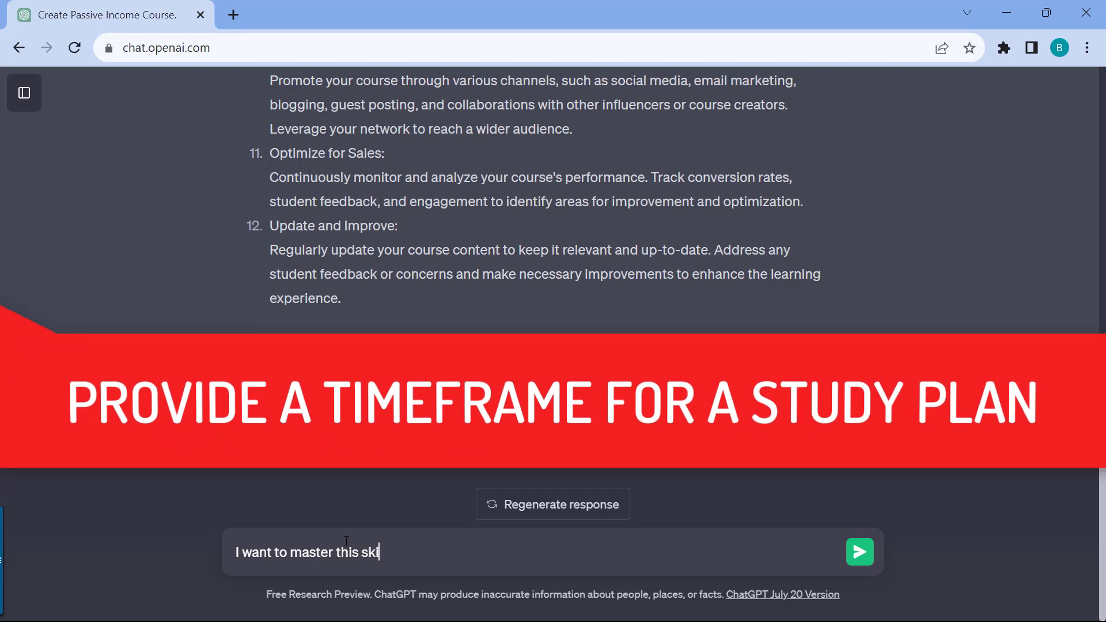
pyautogui.write('ll in 4 weeks,')
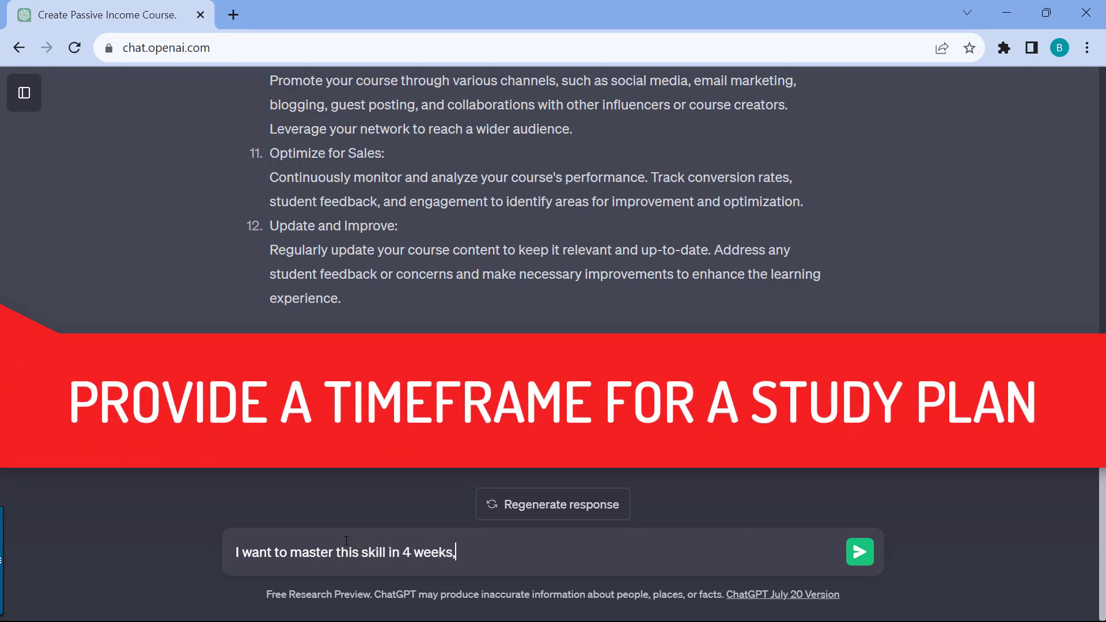
pyautogui.write(' create a study')
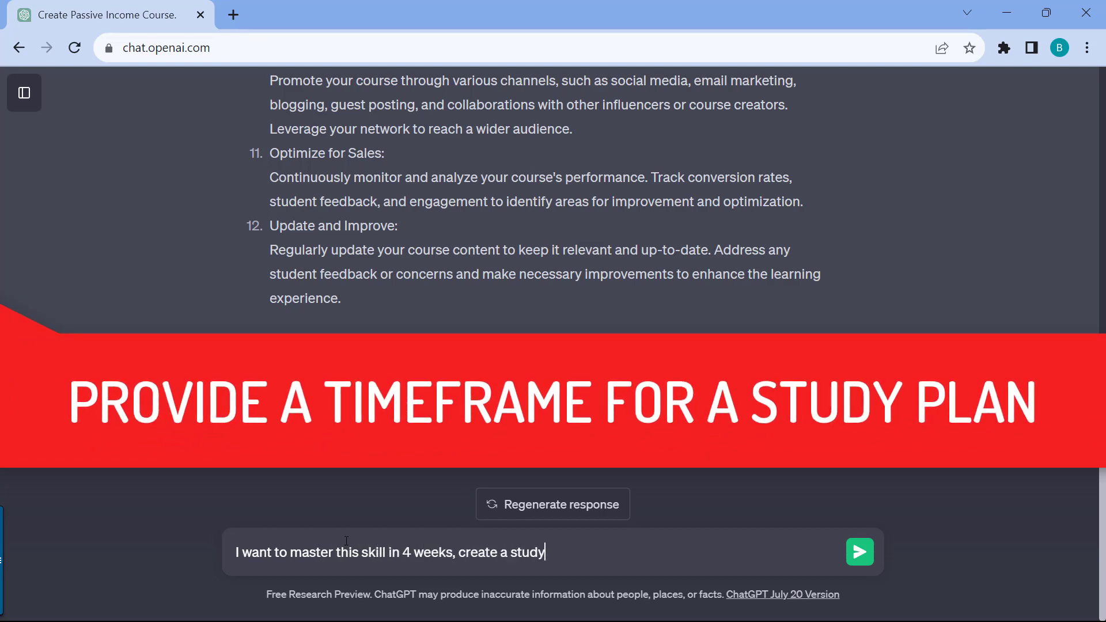
pyautogui.write(' schedule for me. I have')
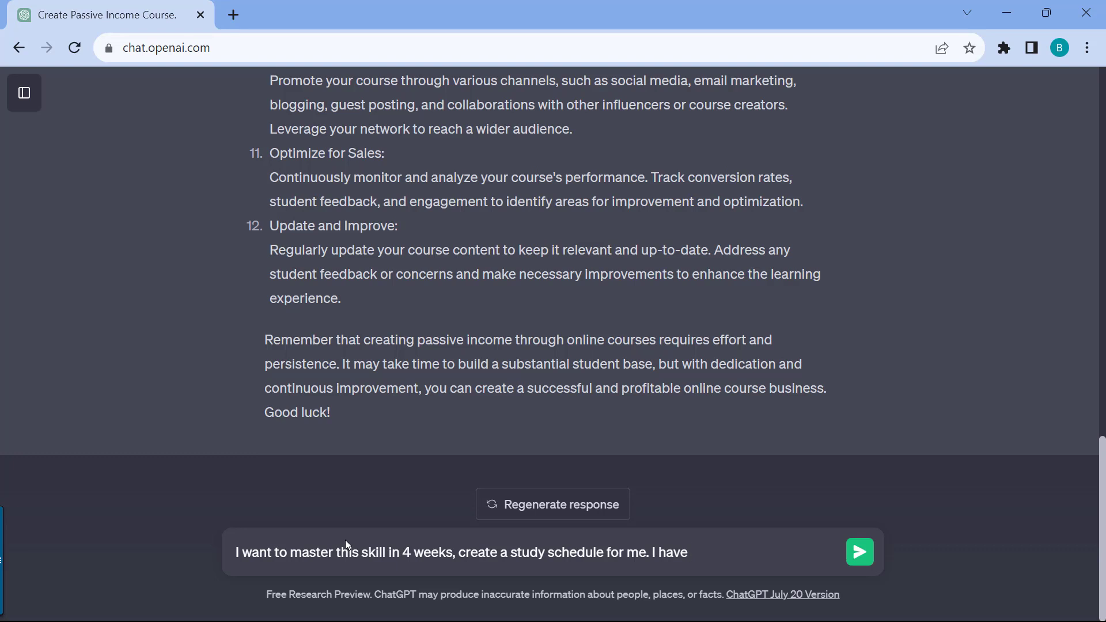
pyautogui.write('1 hour per day, 3 days per w')
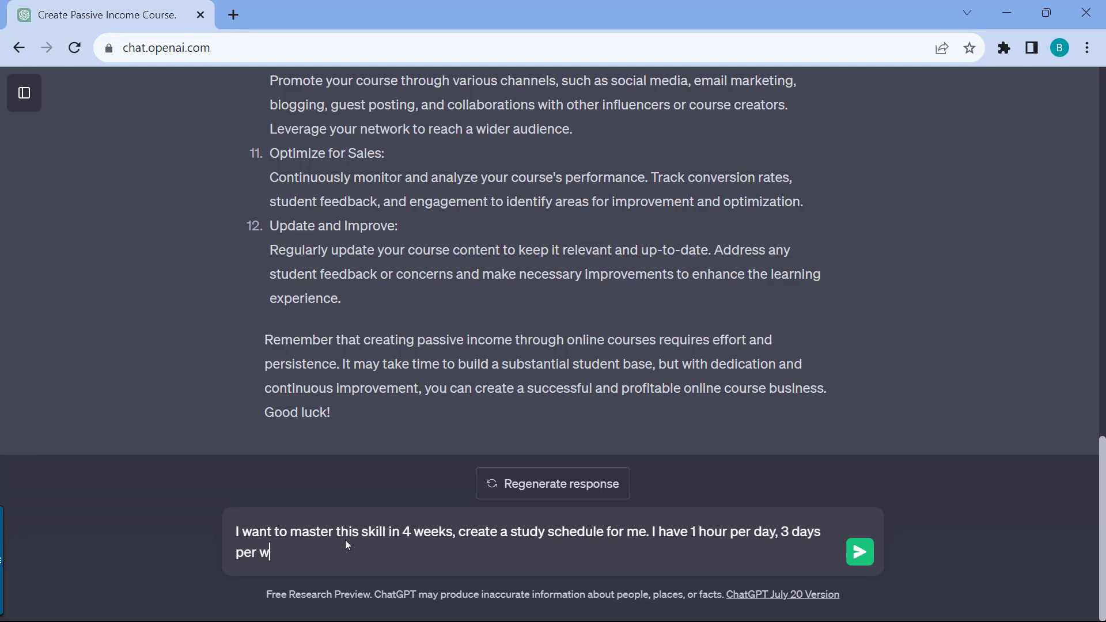
pyautogui.write('eek, and I want to learn the core concepts asap in this timeframe.')
pyautogui.press('Return')
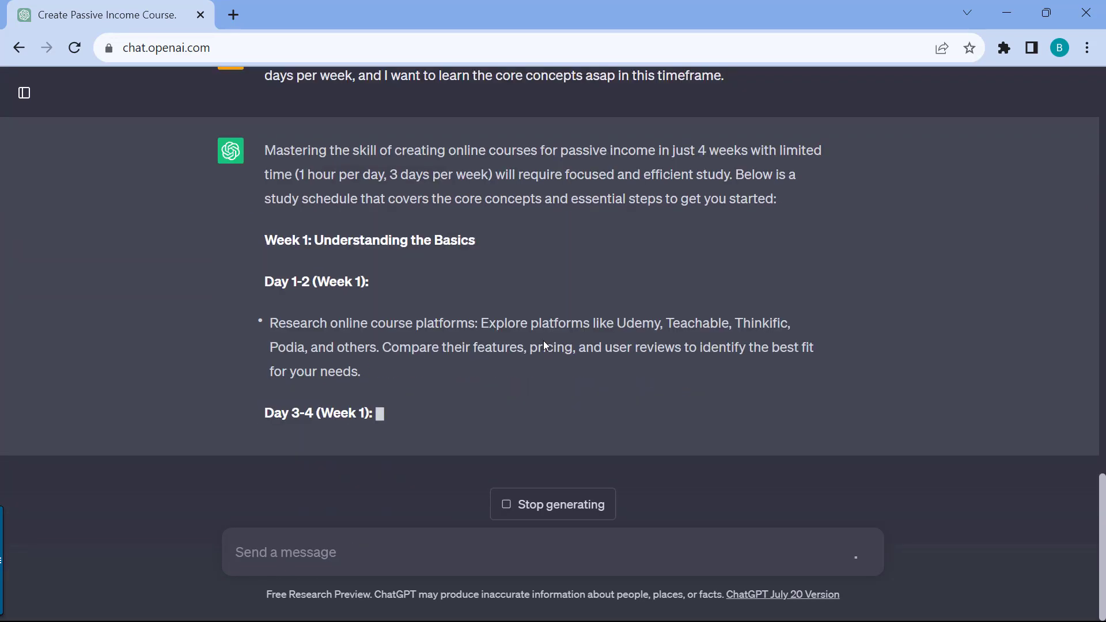
pyautogui.scroll(14, 616, 254)
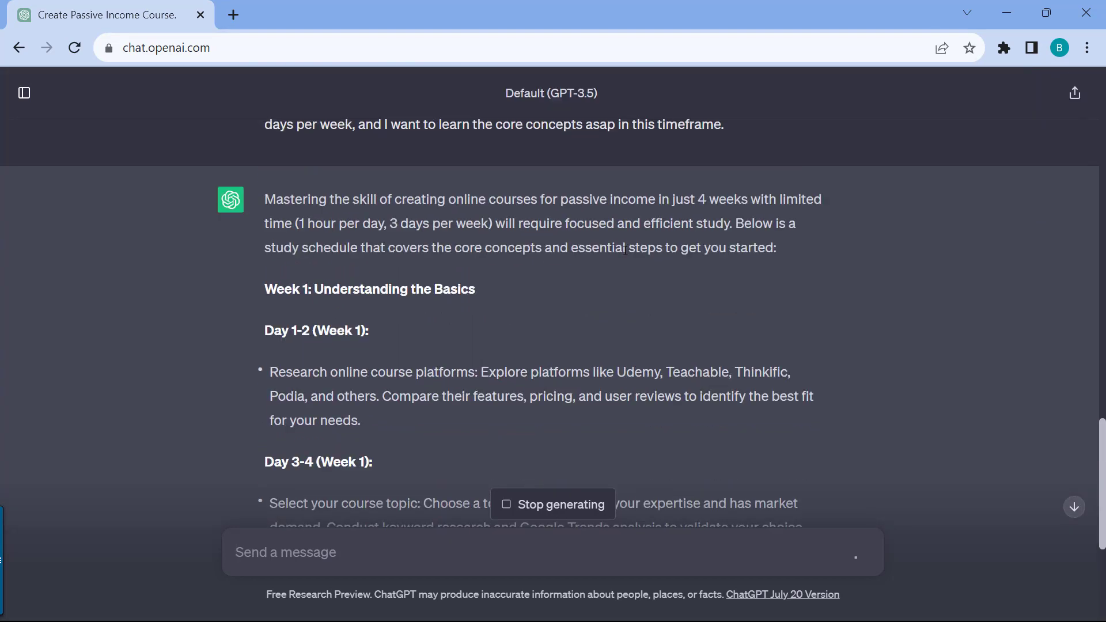
pyautogui.scroll(-8, 610, 259)
pyautogui.scroll(-3, 610, 262)
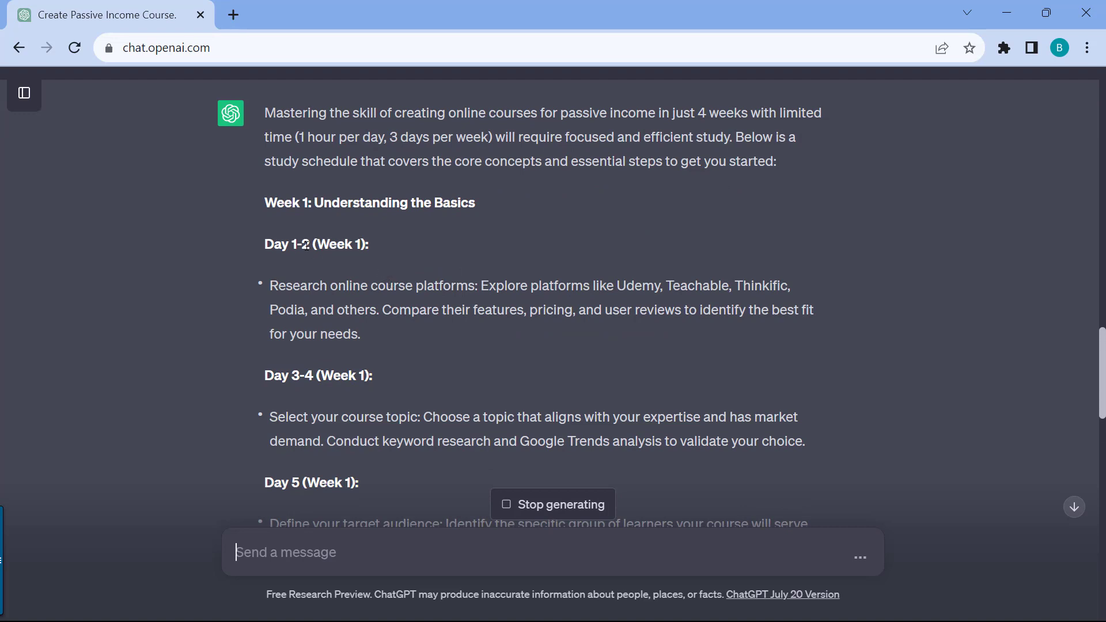
pyautogui.moveTo(312, 244); pyautogui.dragTo(264, 246)
pyautogui.scroll(-2, 394, 276)
pyautogui.moveTo(395, 292); pyautogui.dragTo(274, 287)
pyautogui.scroll(-1, 388, 331)
pyautogui.scroll(5, 390, 332)
pyautogui.scroll(-2, 412, 227)
pyautogui.click(412, 226)
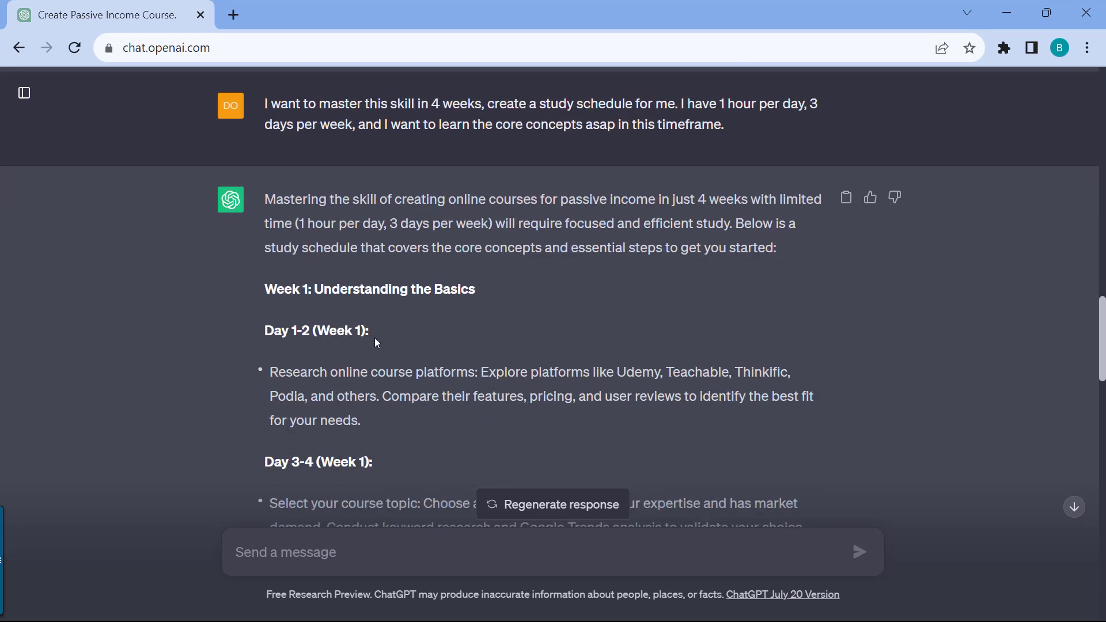
pyautogui.scroll(-1, 322, 283)
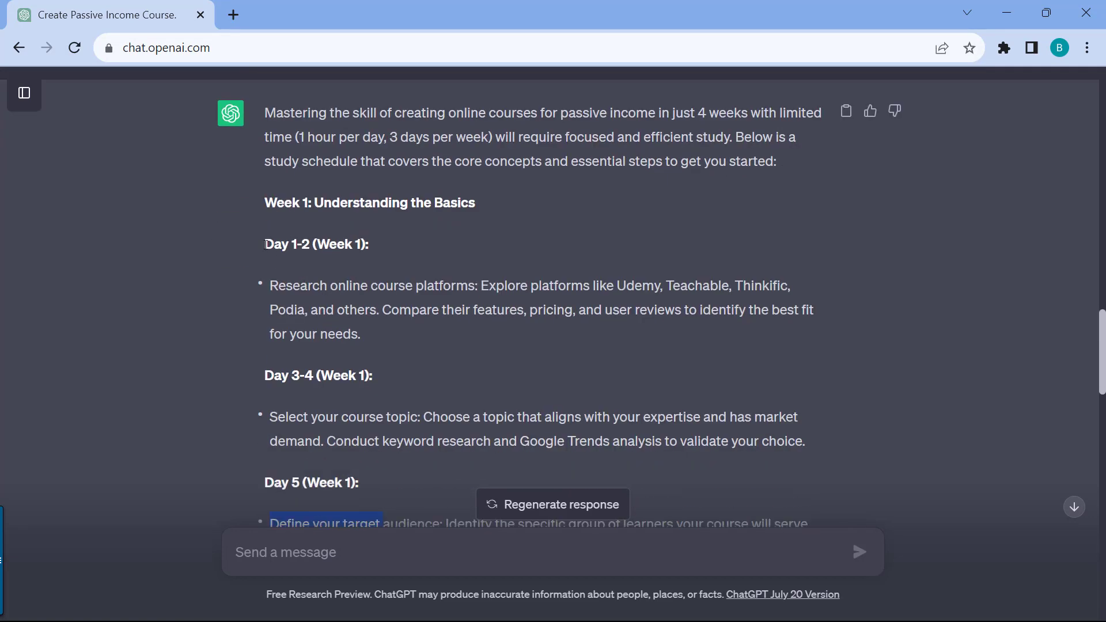
pyautogui.moveTo(266, 244); pyautogui.dragTo(379, 324)
pyautogui.scroll(-1, 357, 323)
pyautogui.click(275, 291)
pyautogui.moveTo(276, 291); pyautogui.dragTo(676, 372)
pyautogui.scroll(-2, 282, 272)
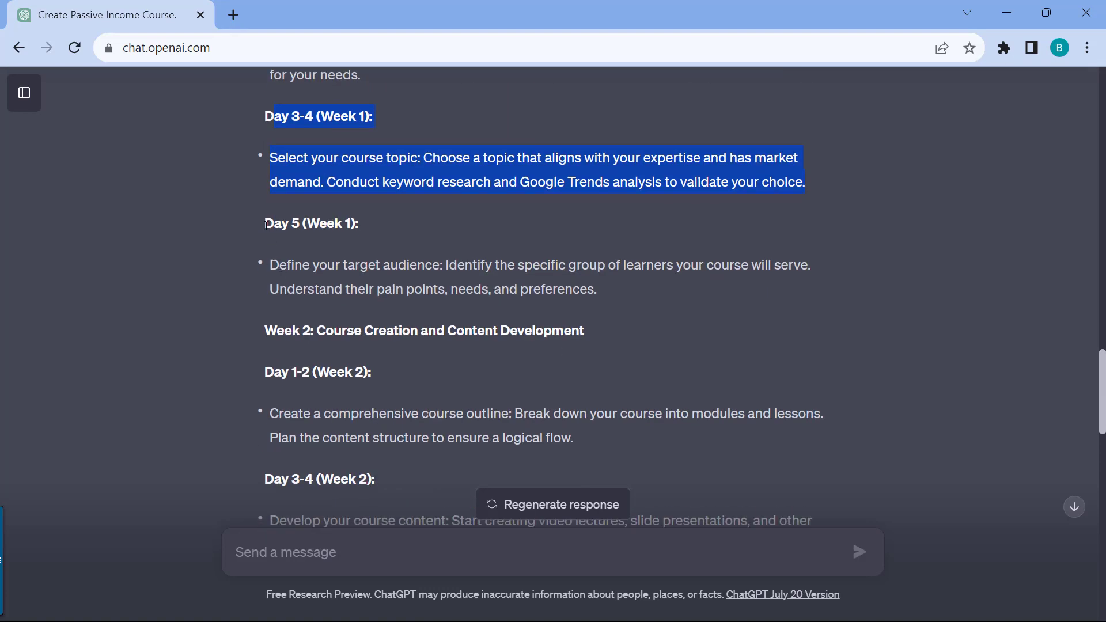
pyautogui.moveTo(266, 224); pyautogui.dragTo(592, 284)
pyautogui.scroll(-1, 576, 293)
pyautogui.click(457, 295)
pyautogui.scroll(-2, 346, 190)
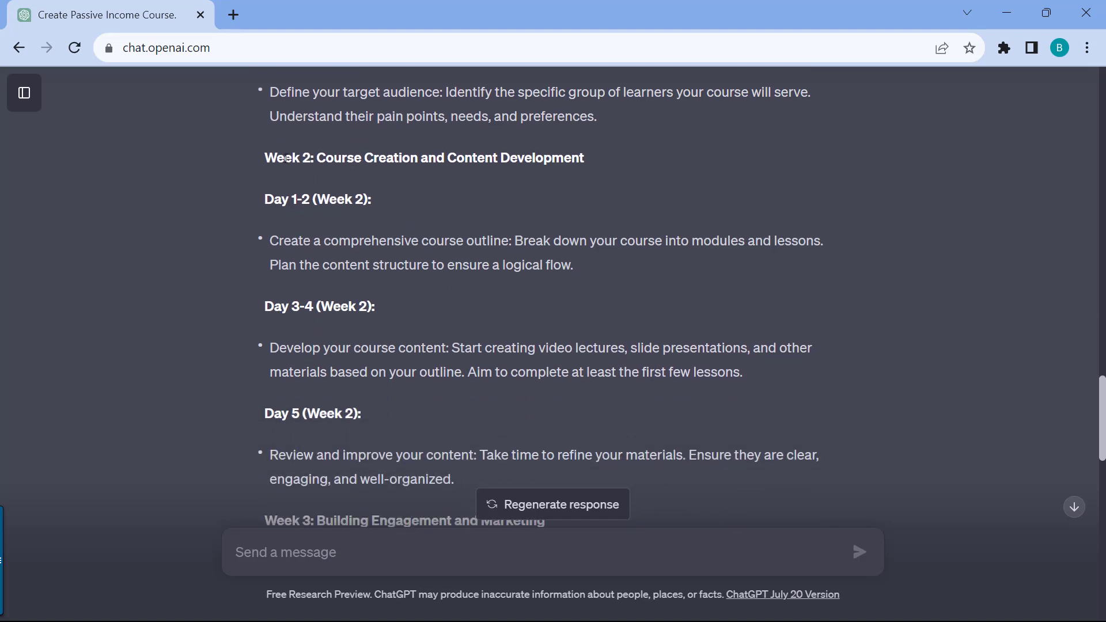
pyautogui.scroll(-3, 525, 182)
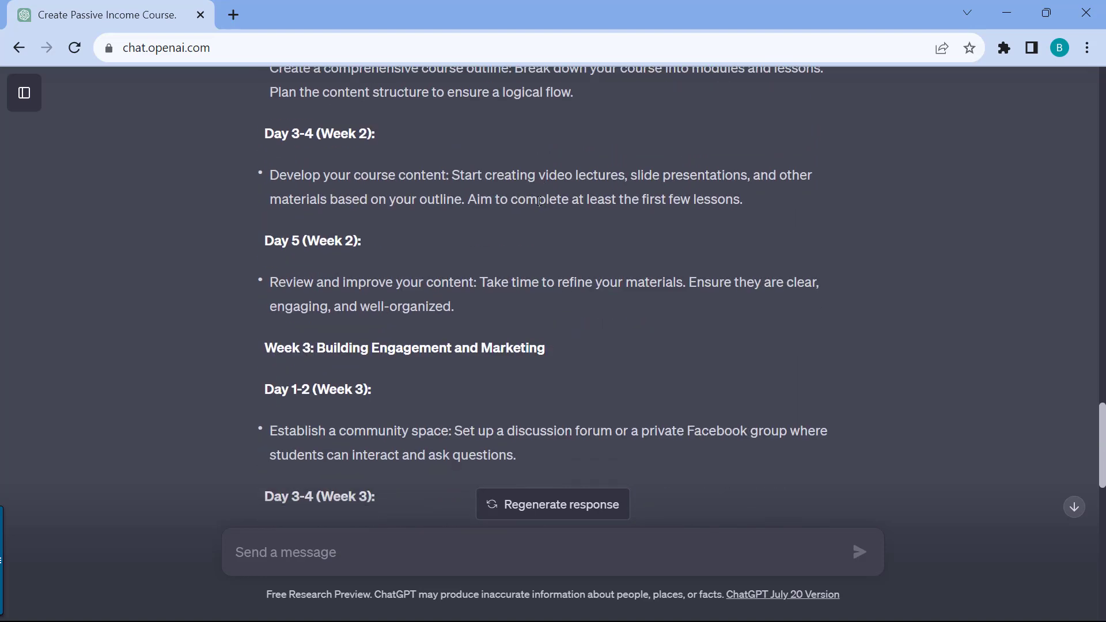
pyautogui.scroll(-7, 455, 345)
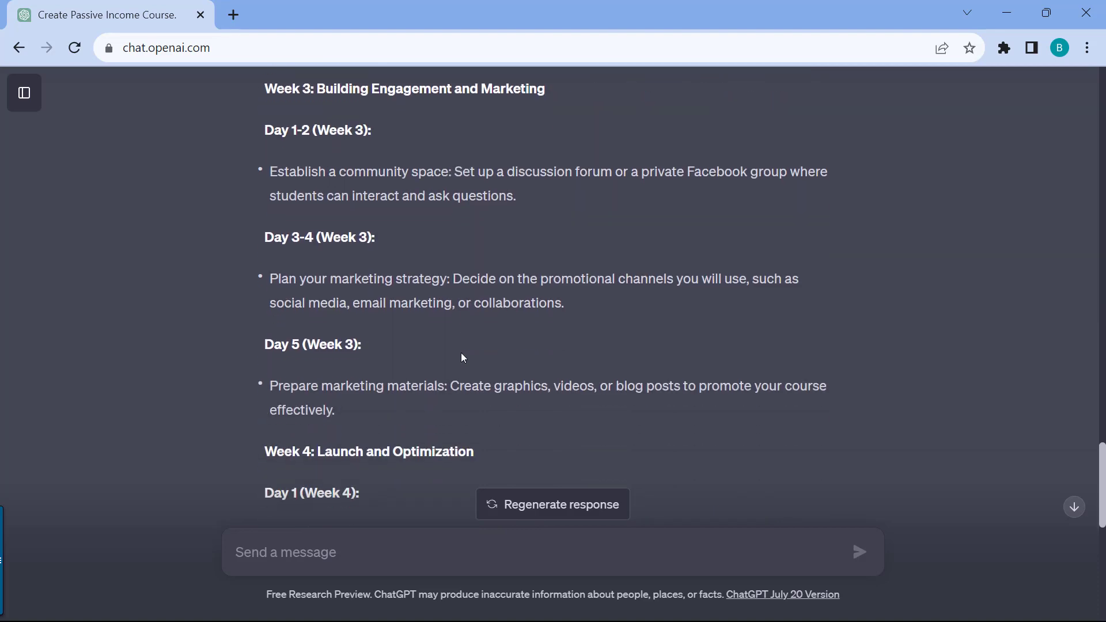
pyautogui.scroll(-8, 436, 377)
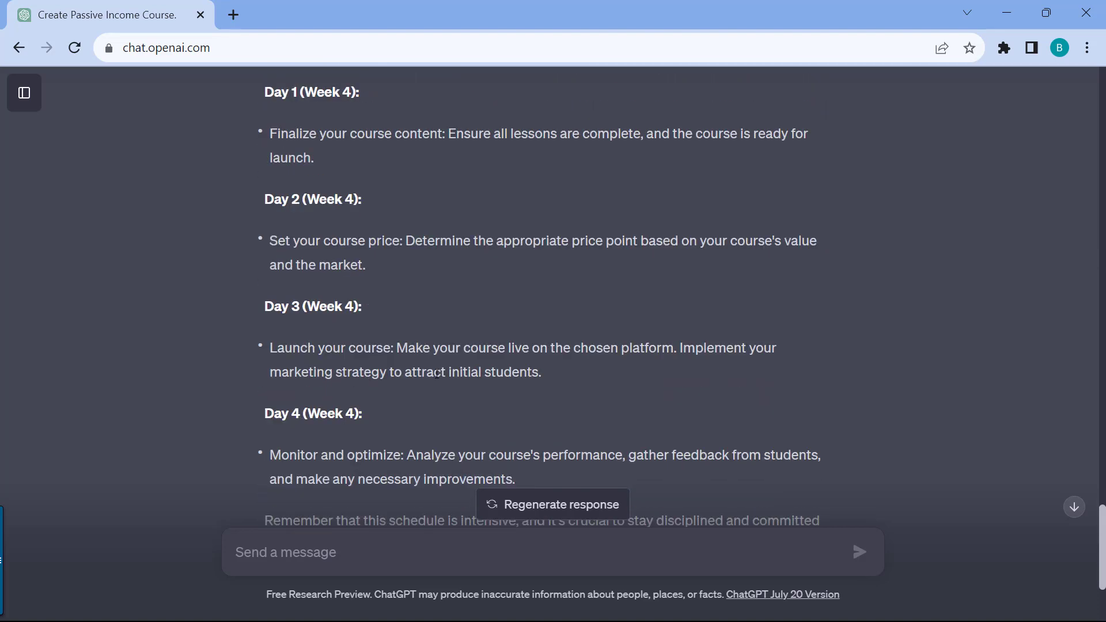
pyautogui.scroll(8, 442, 365)
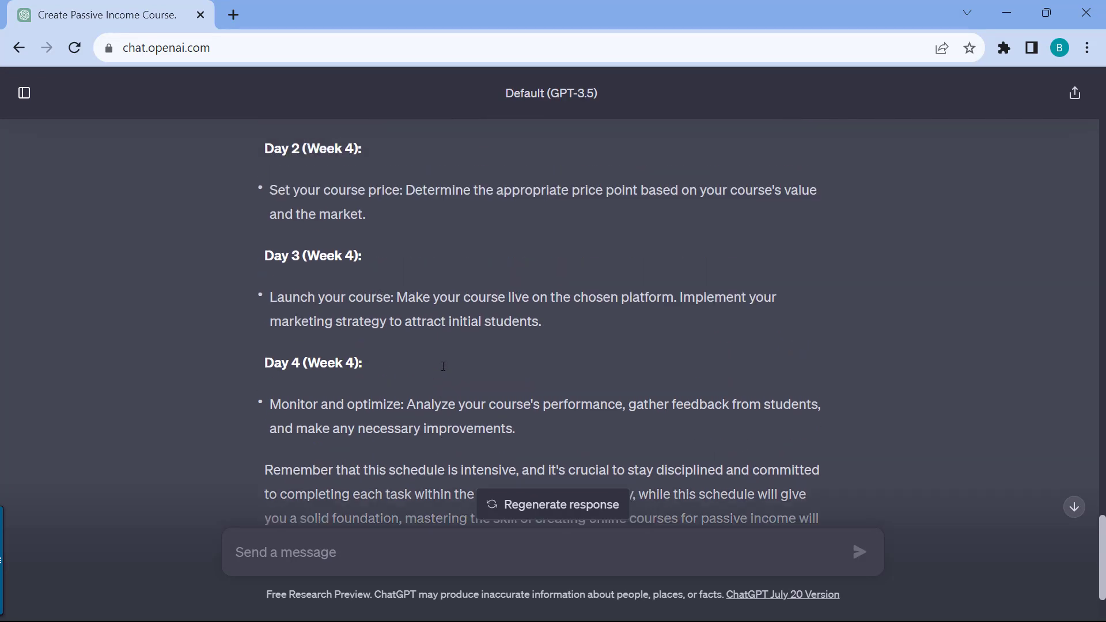
pyautogui.scroll(15, 443, 366)
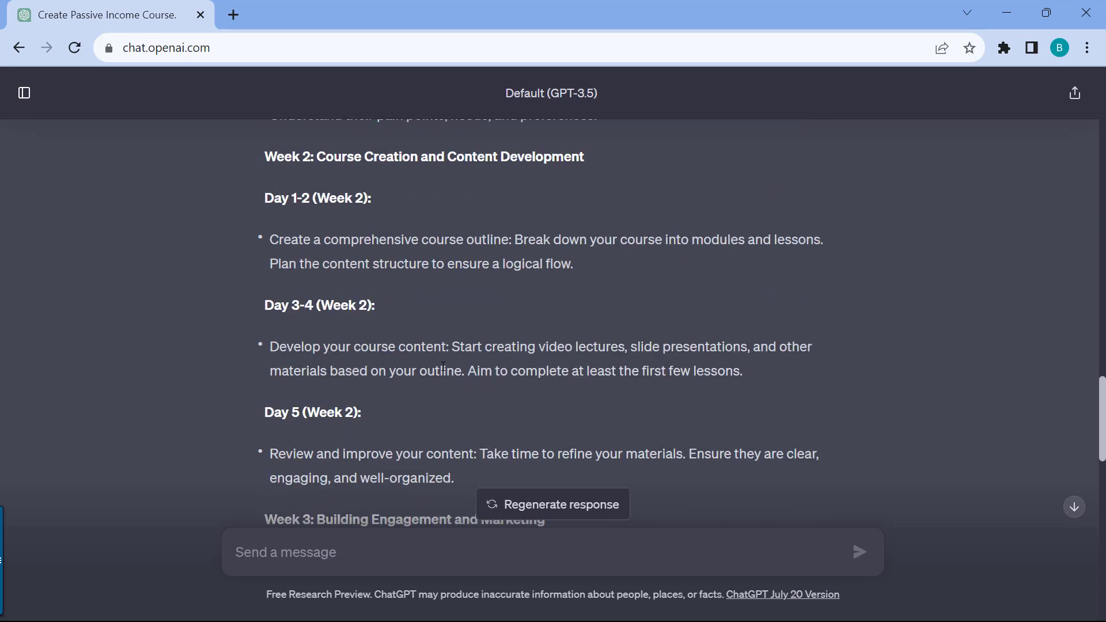
pyautogui.scroll(5, 443, 367)
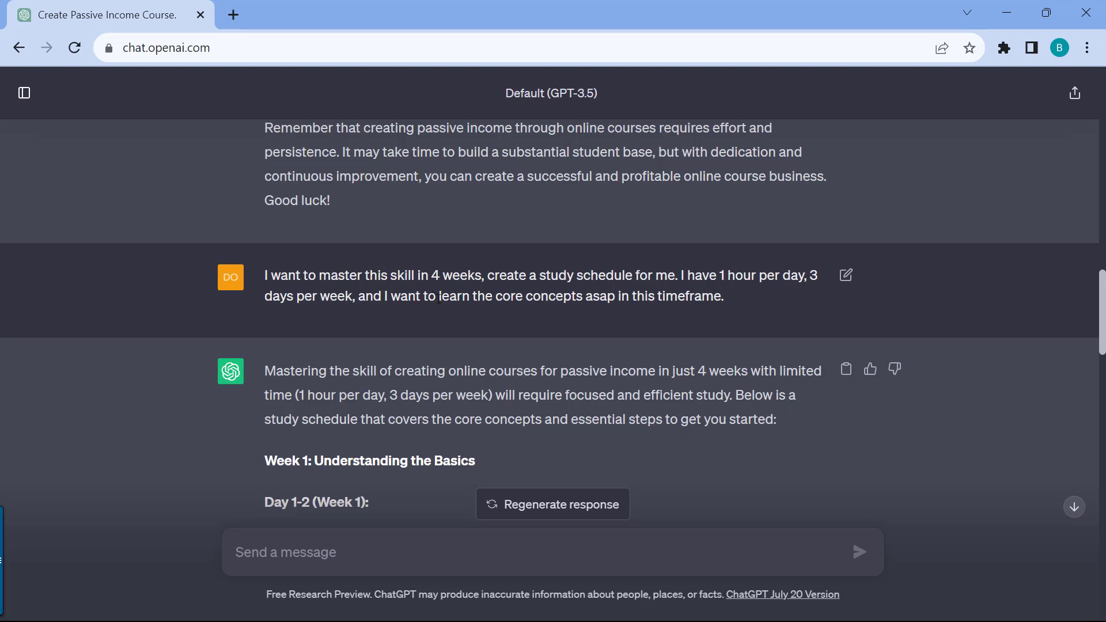
pyautogui.scroll(-5, 438, 302)
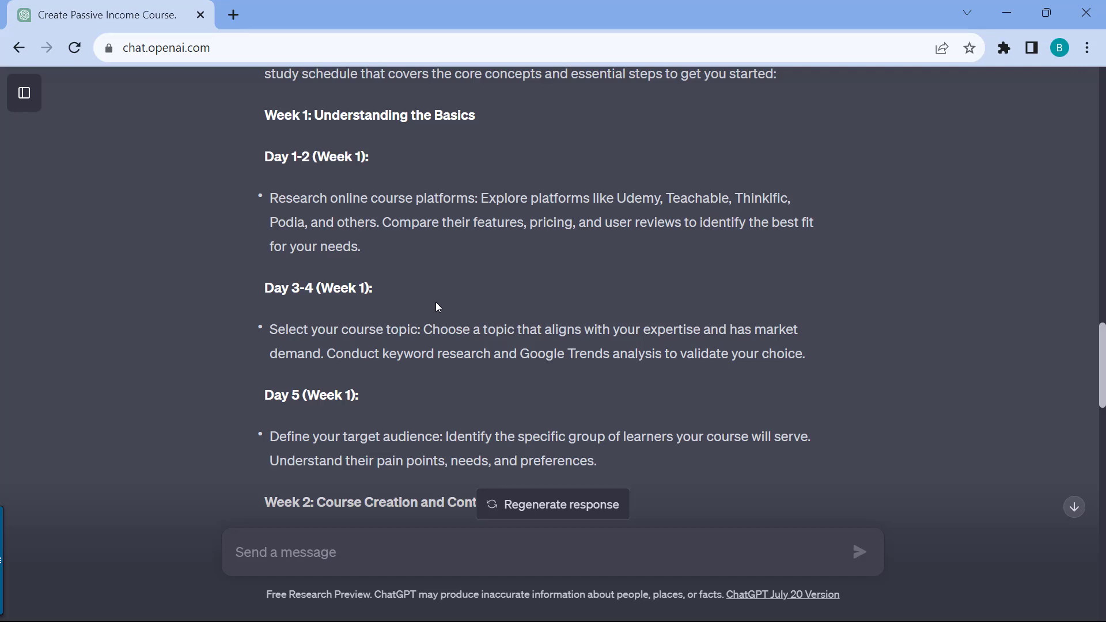
pyautogui.scroll(-5, 437, 302)
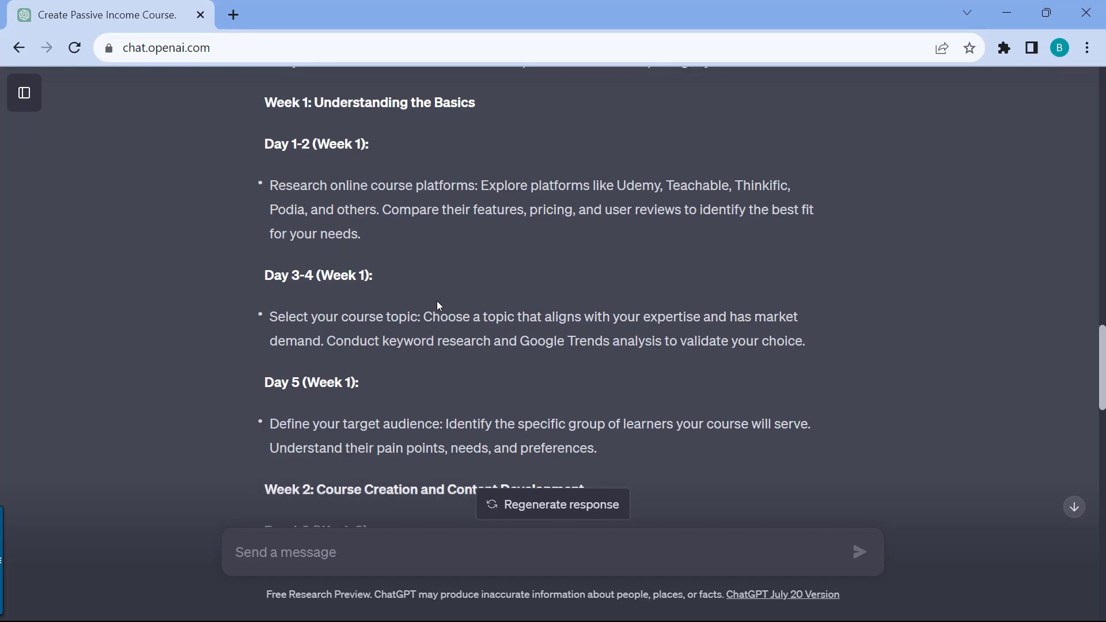
pyautogui.scroll(-1, 433, 308)
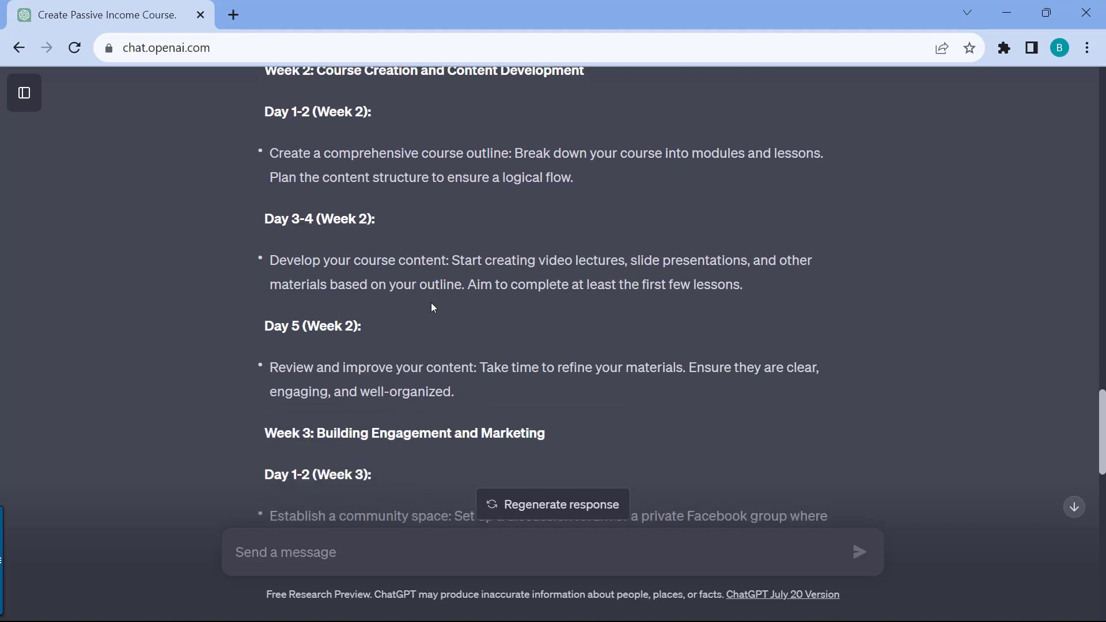
pyautogui.scroll(-1, 499, 328)
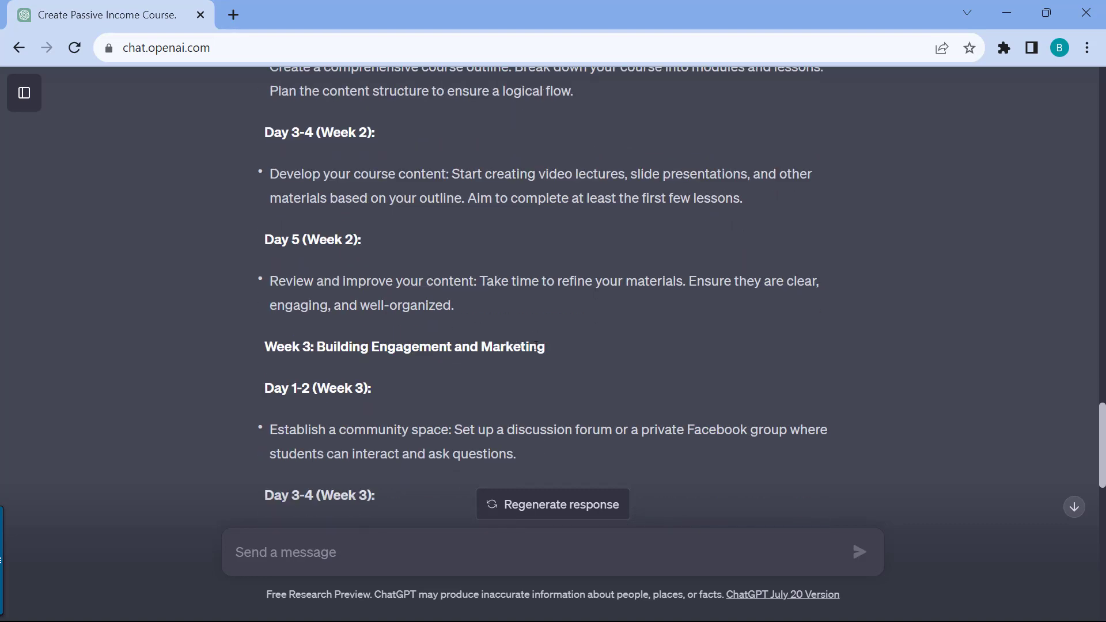
# Copy the 'Establish a community space' title and send it as 'Expound on this: Establish a community space'
pyautogui.moveTo(454, 430); pyautogui.dragTo(269, 430)
pyautogui.rightClick(332, 429)
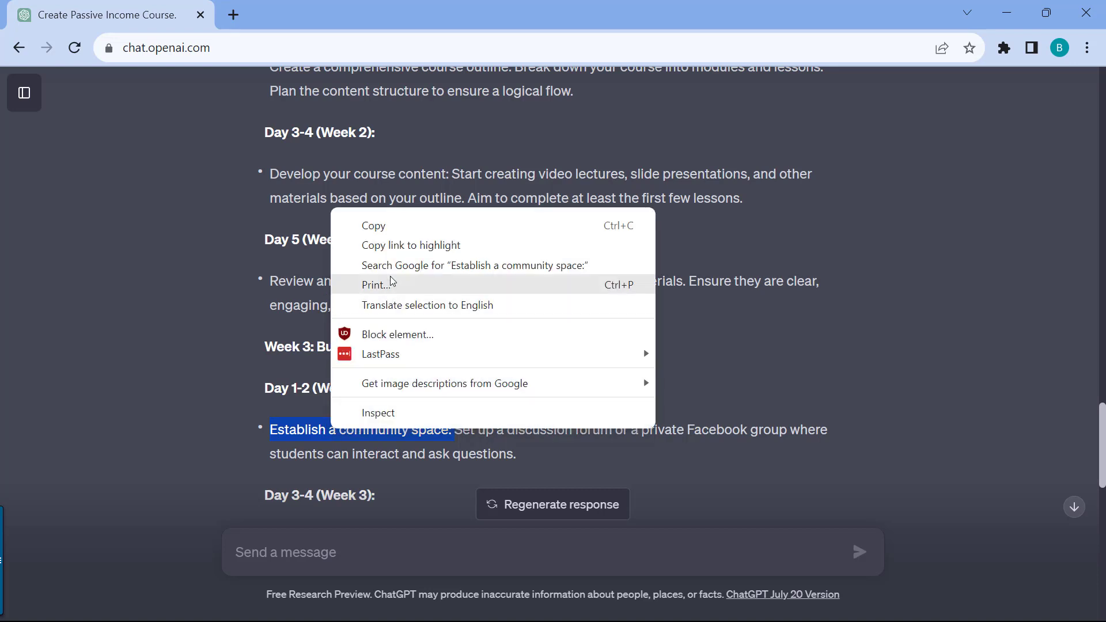
pyautogui.click(396, 227)
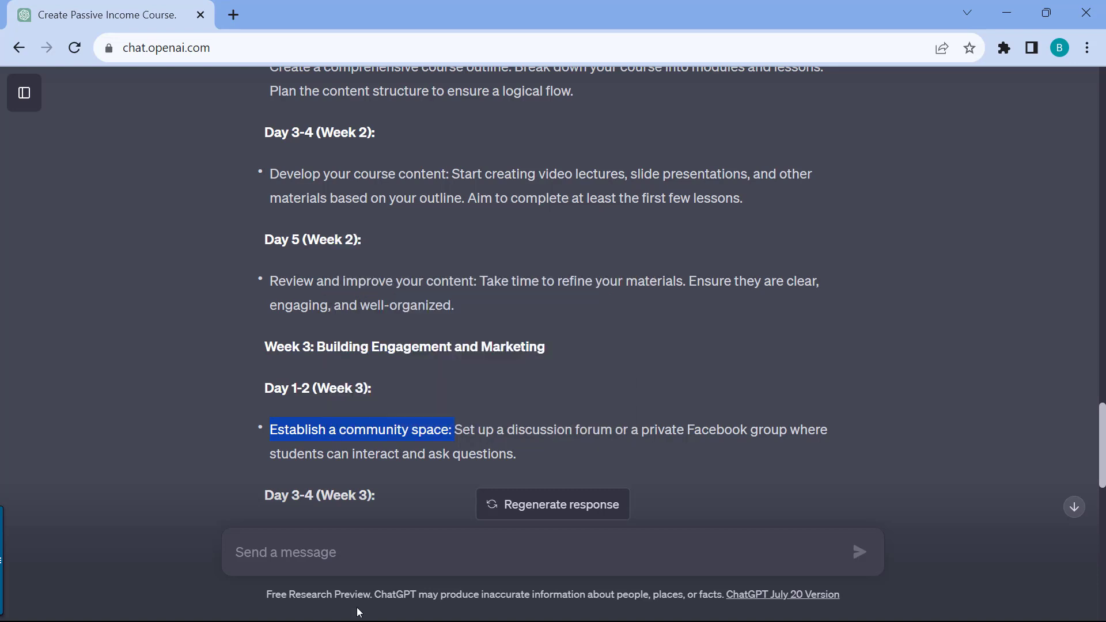
pyautogui.click(345, 553)
pyautogui.write('E')
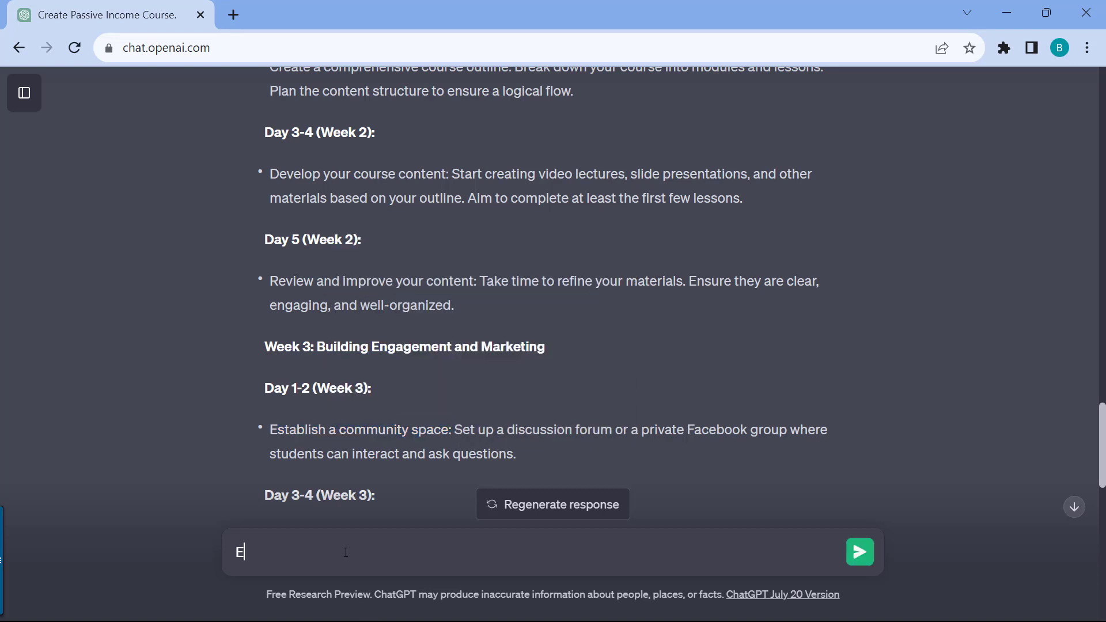
pyautogui.write('xpound on this:')
pyautogui.hotkey('ctrl', 'v')
pyautogui.press('BackSpace')
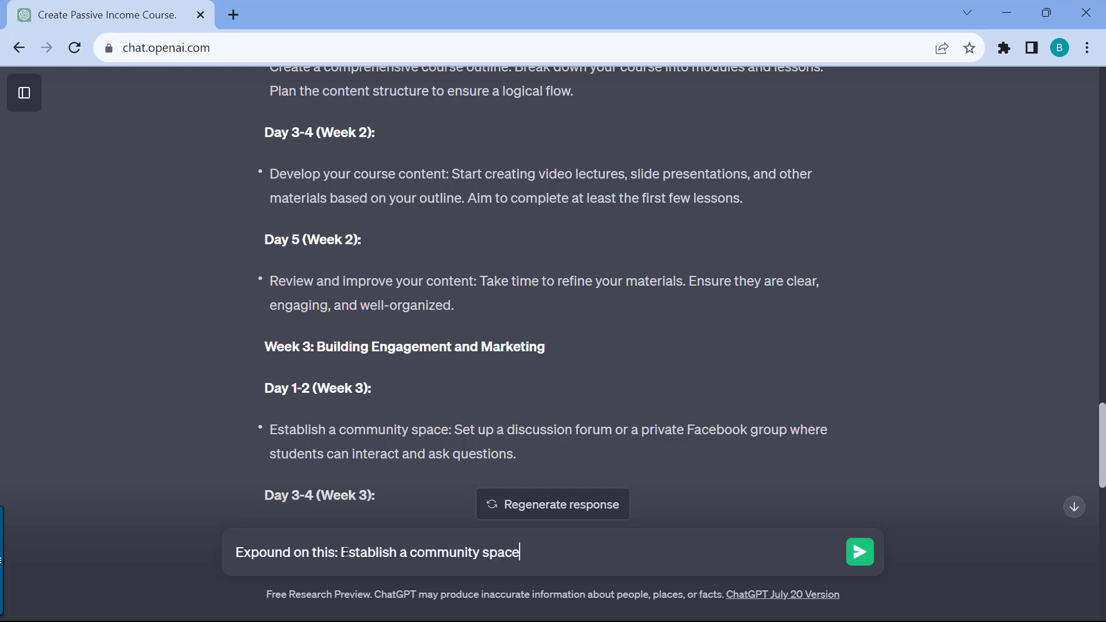
pyautogui.press('Return')
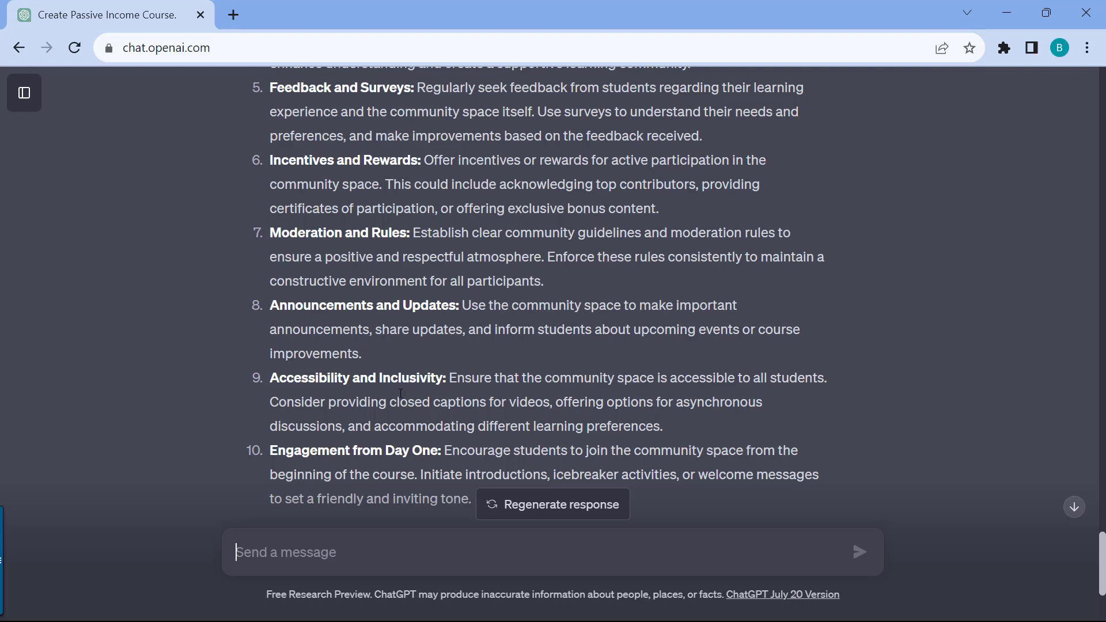
pyautogui.scroll(-4, 414, 390)
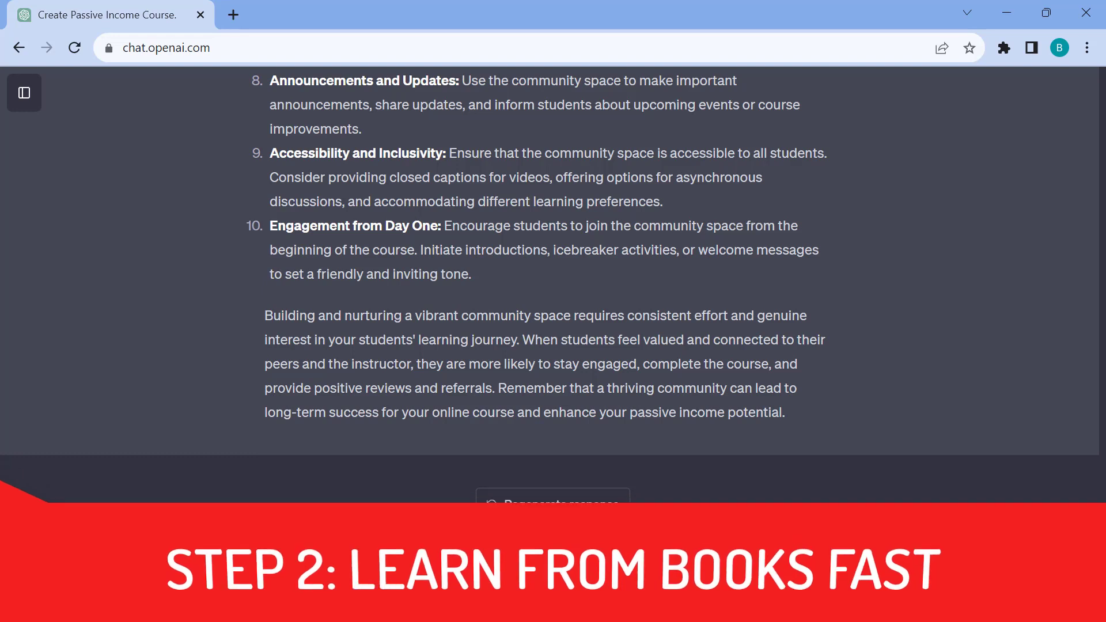
# Ask ChatGPT 'What are the best books for personal finance?'
pyautogui.write('re the best ')
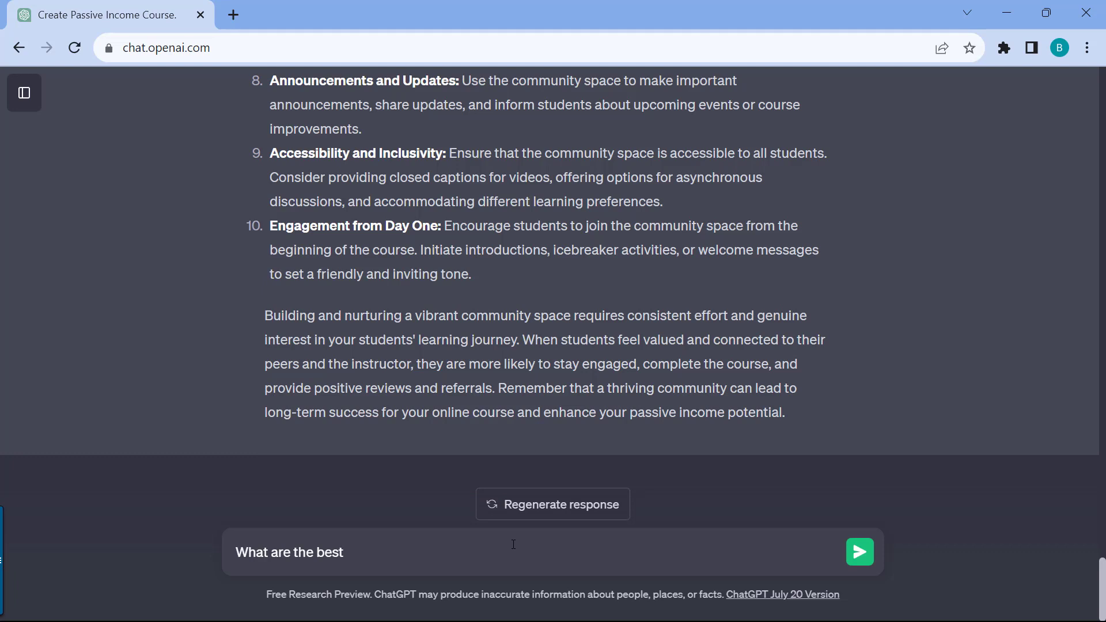
pyautogui.write('books for personal finance')
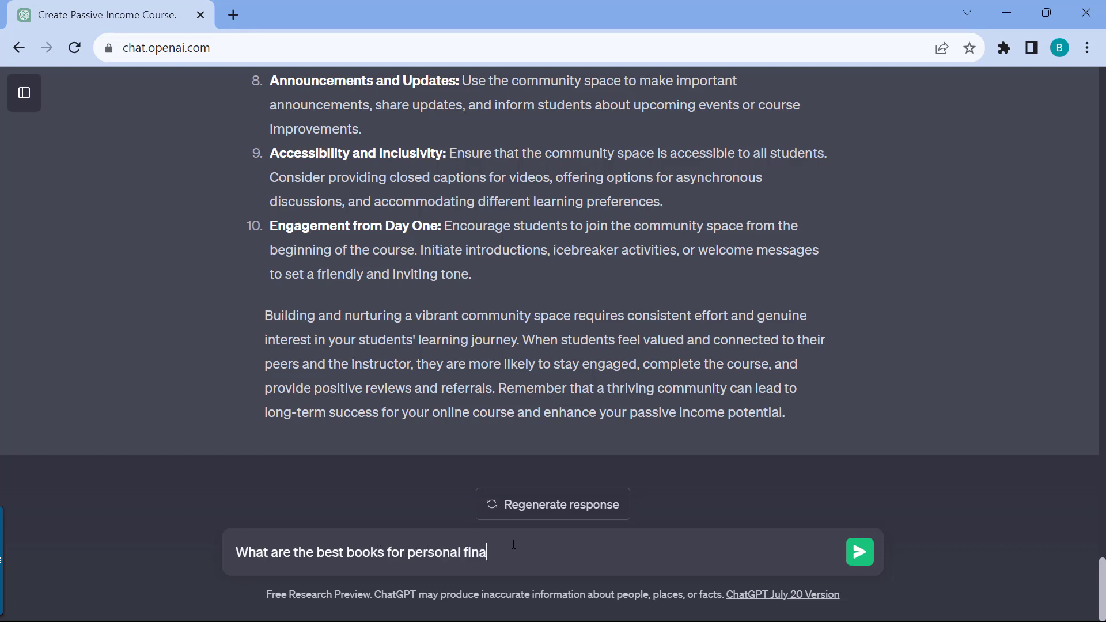
pyautogui.write('?')
pyautogui.press('Return')
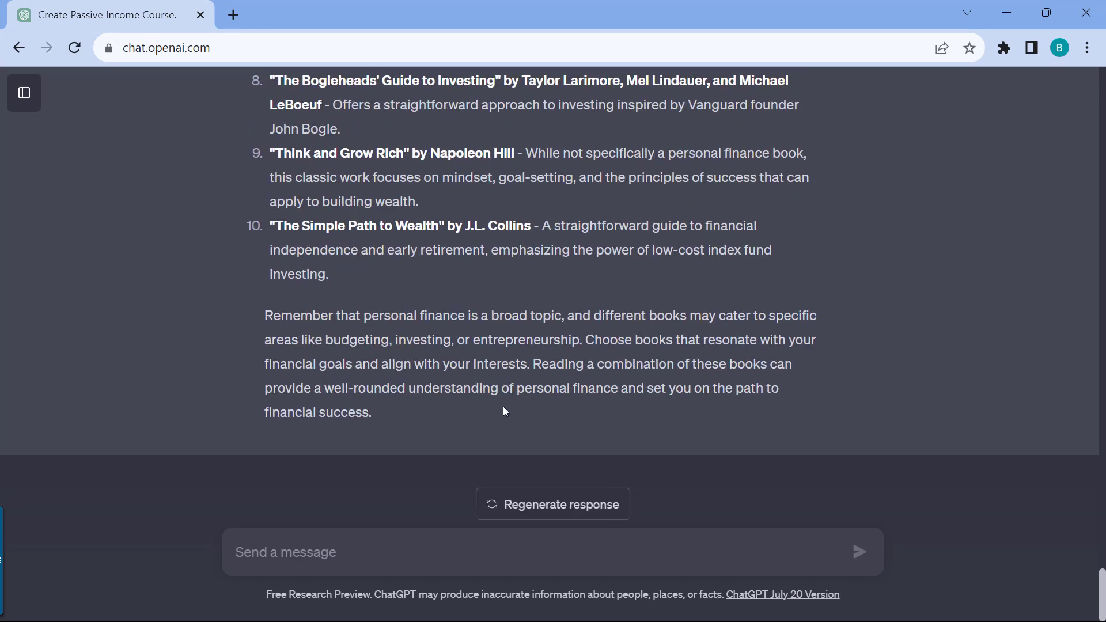
pyautogui.scroll(11, 504, 377)
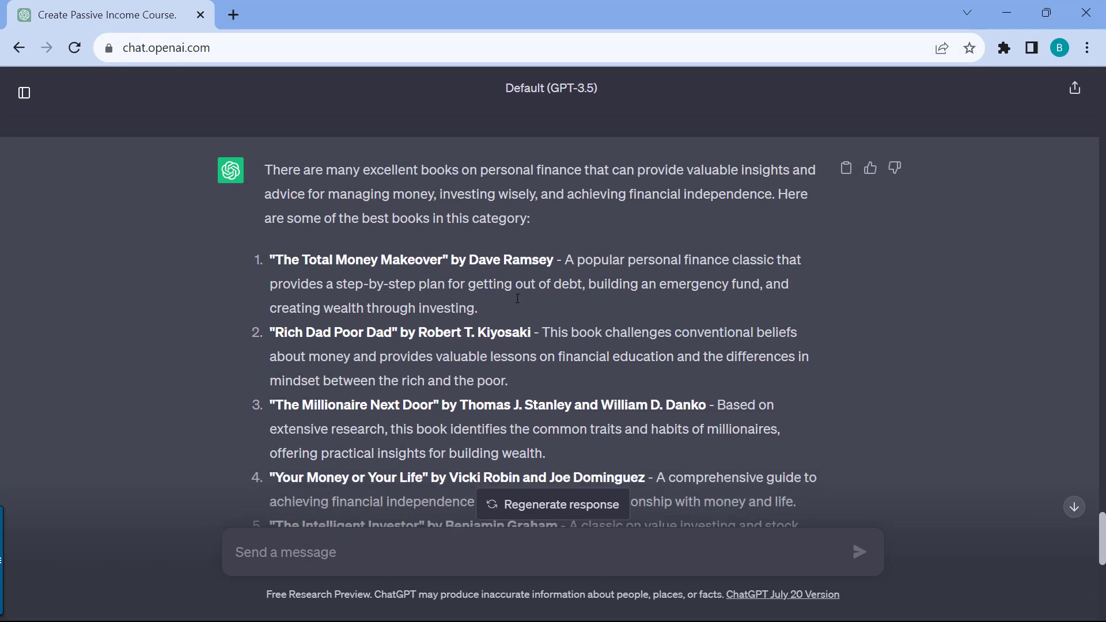
pyautogui.scroll(-2, 517, 299)
pyautogui.scroll(-6, 517, 299)
pyautogui.scroll(2, 517, 308)
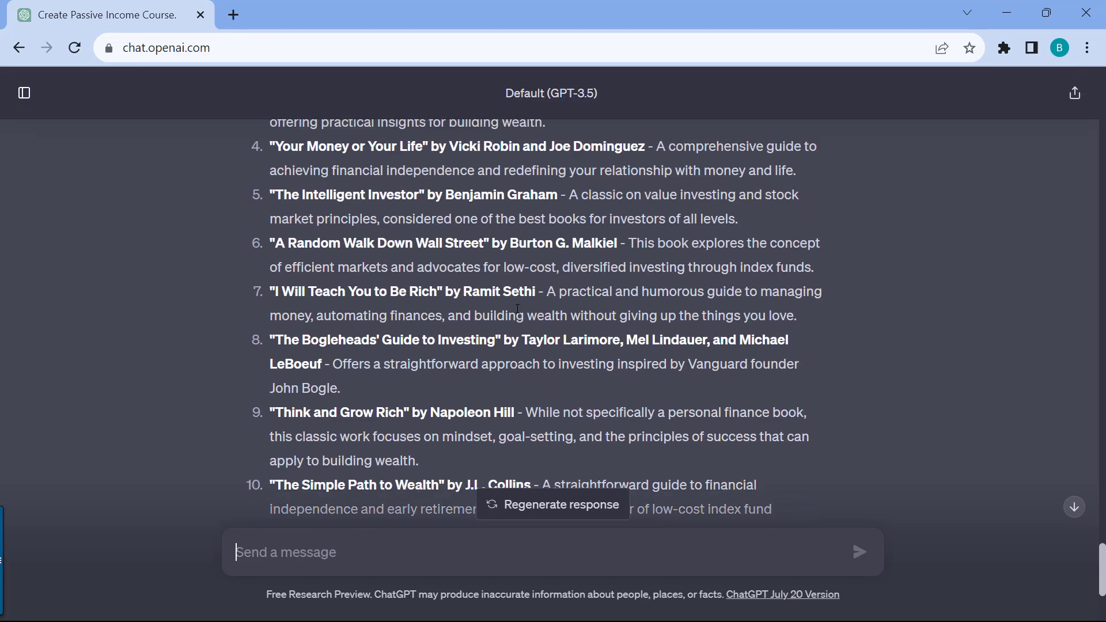
pyautogui.scroll(5, 517, 309)
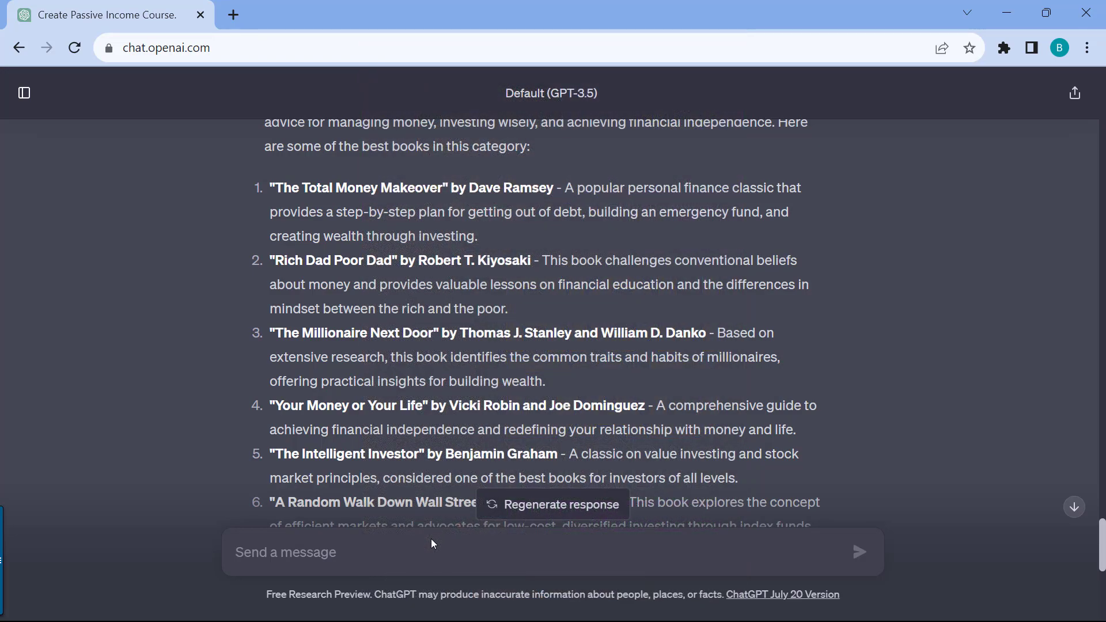
# Send 'Provide a summary for #2' and read through the Rich Dad Poor Dad summary
pyautogui.write('Provide a su')
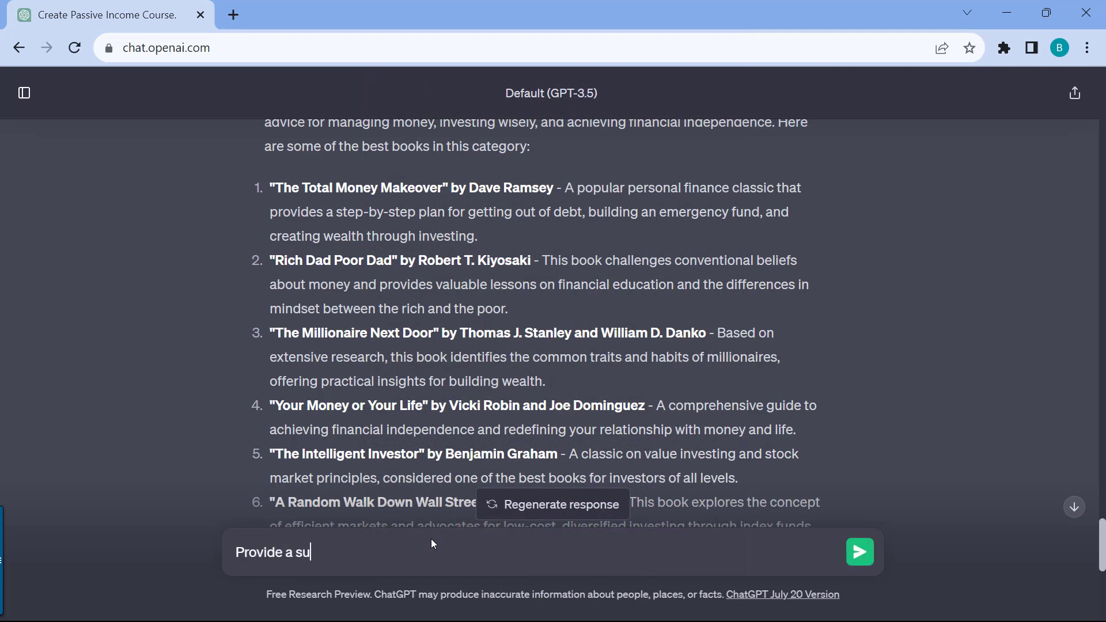
pyautogui.write('mmary for #2')
pyautogui.press('Return')
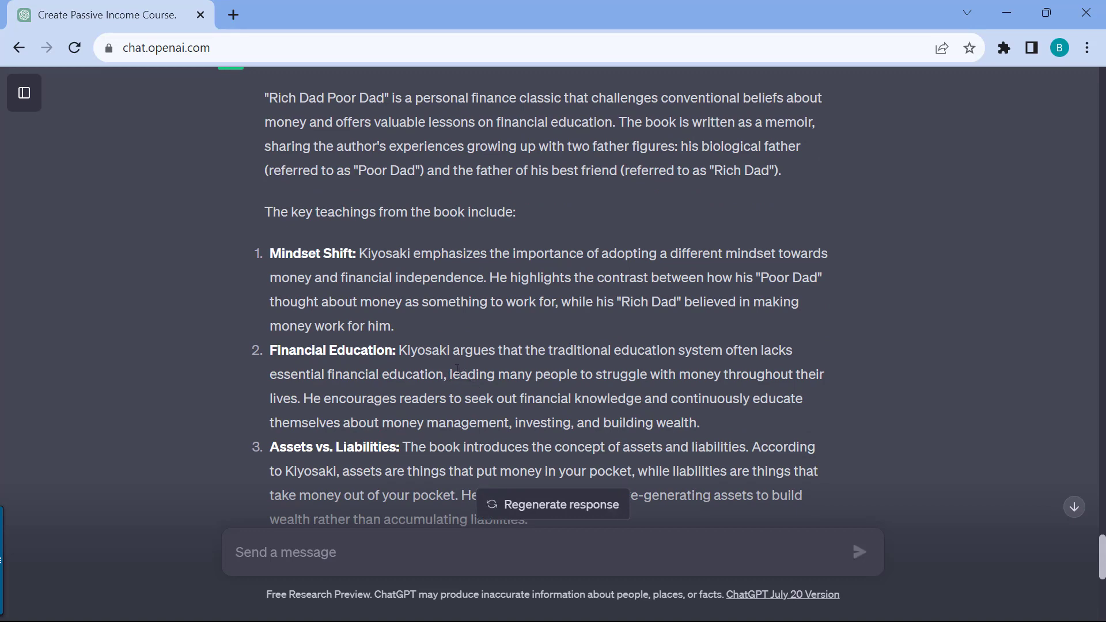
pyautogui.scroll(-1, 458, 370)
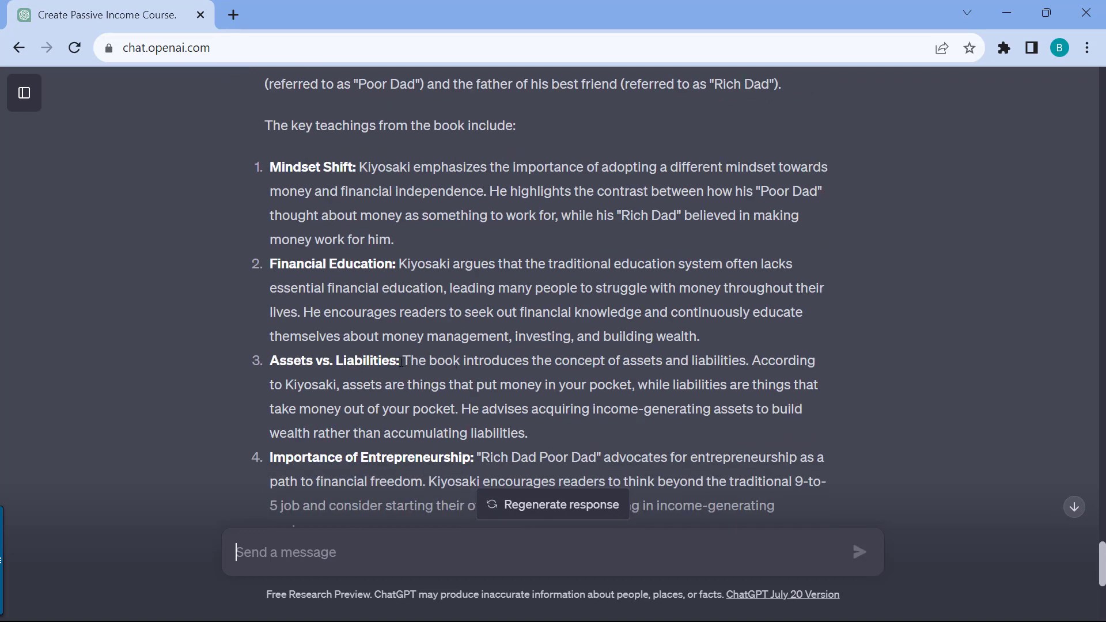
pyautogui.scroll(-3, 400, 308)
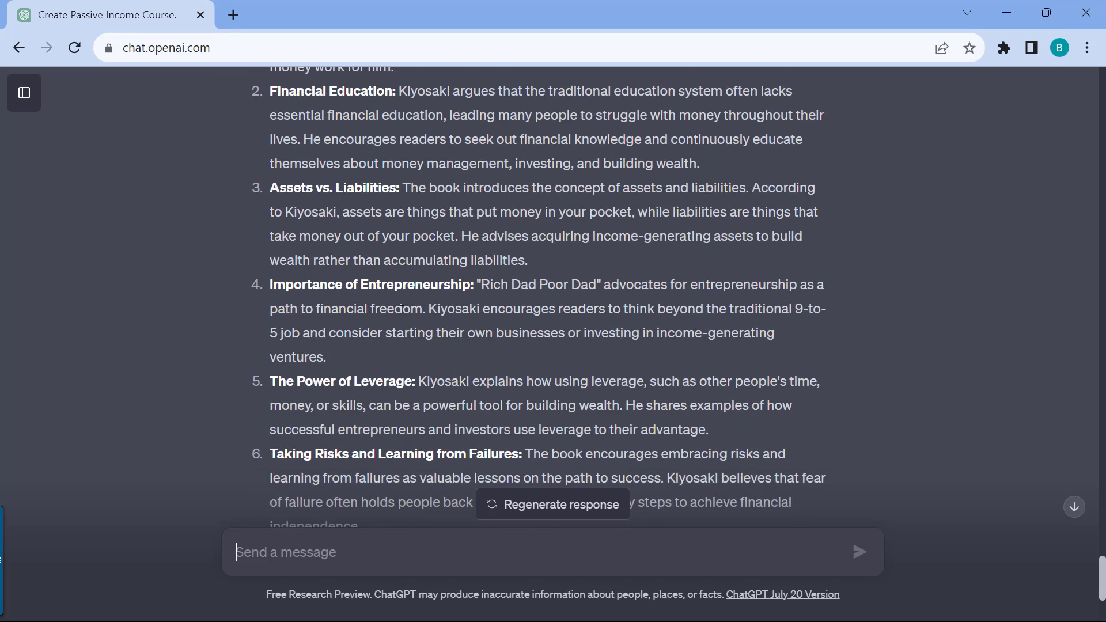
pyautogui.scroll(-3, 412, 376)
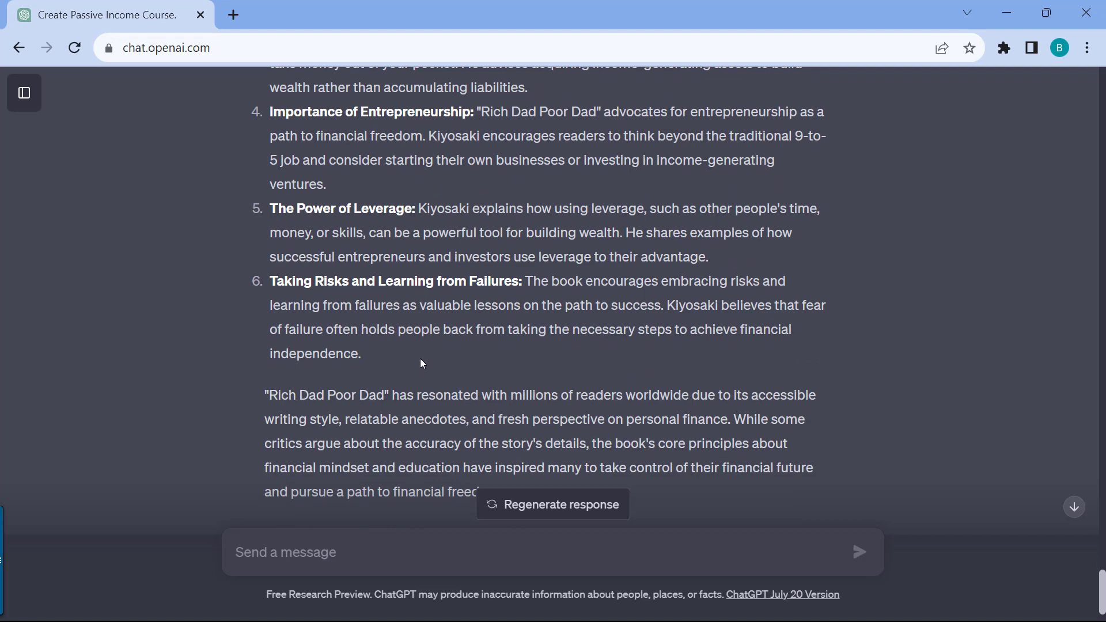
pyautogui.scroll(7, 419, 365)
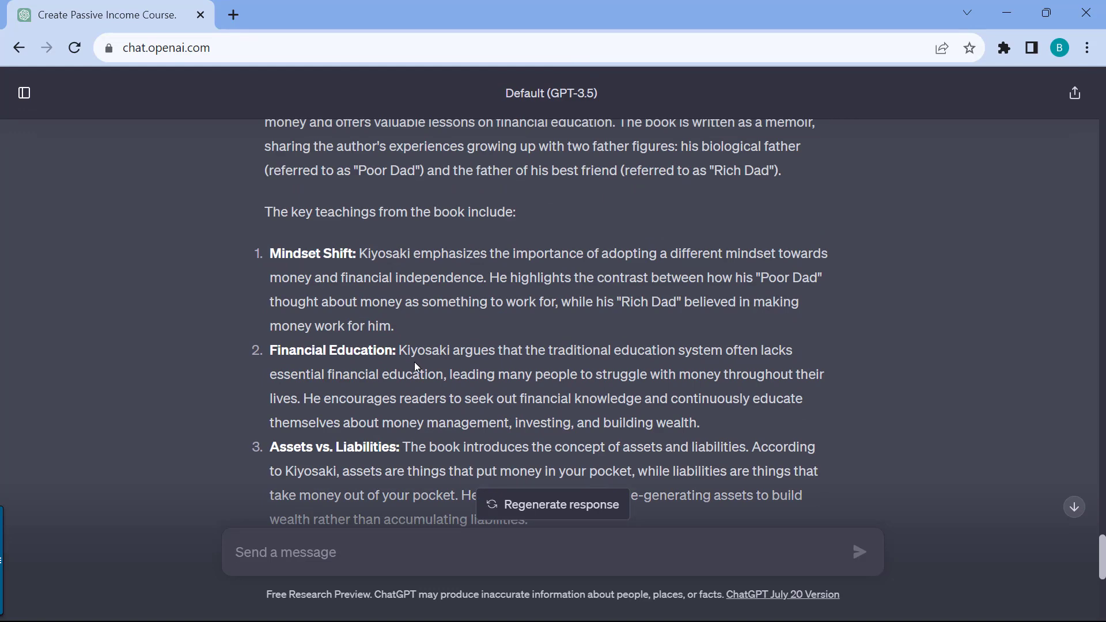
pyautogui.scroll(-2, 389, 405)
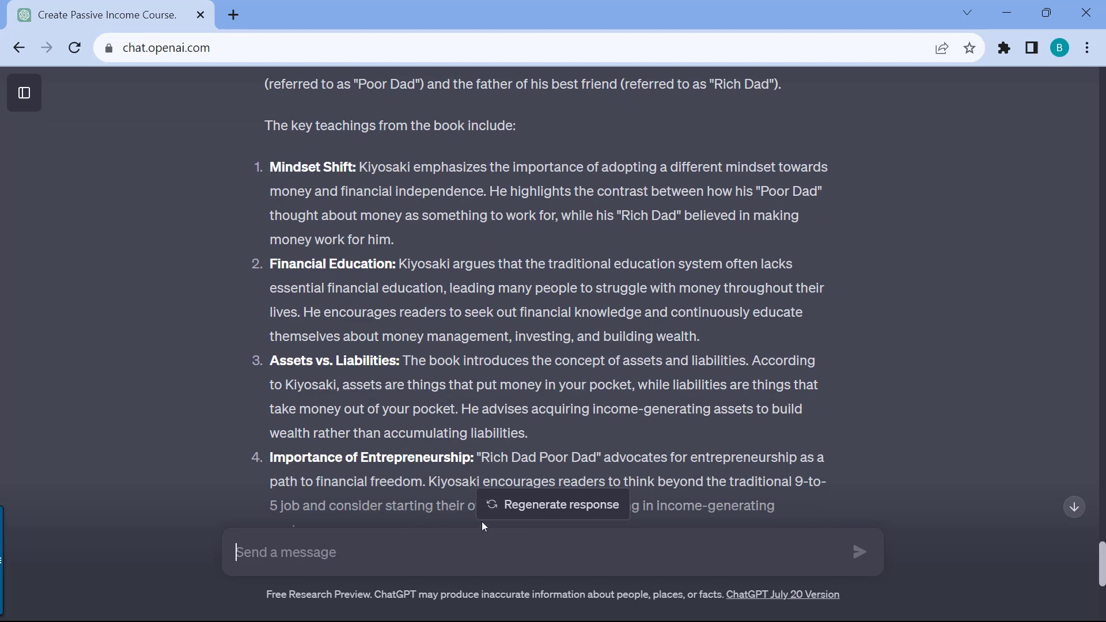
# Send 'Expound on #3' to expand on Assets vs. Liabilities and review the reply
pyautogui.click(489, 535)
pyautogui.write('Expoun')
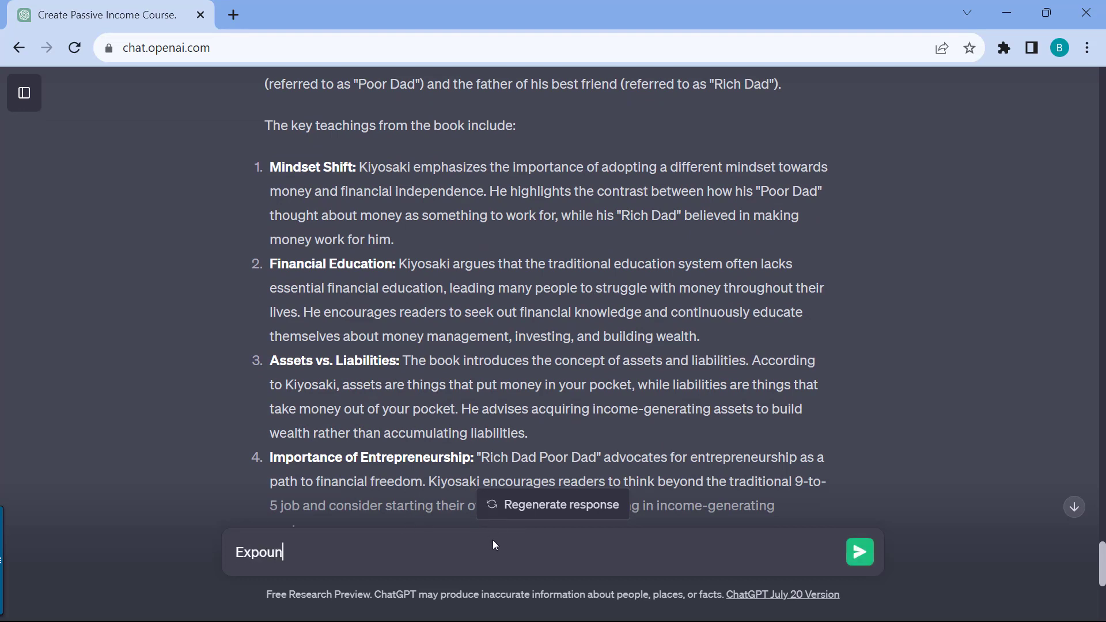
pyautogui.write('d on #3')
pyautogui.press('Return')
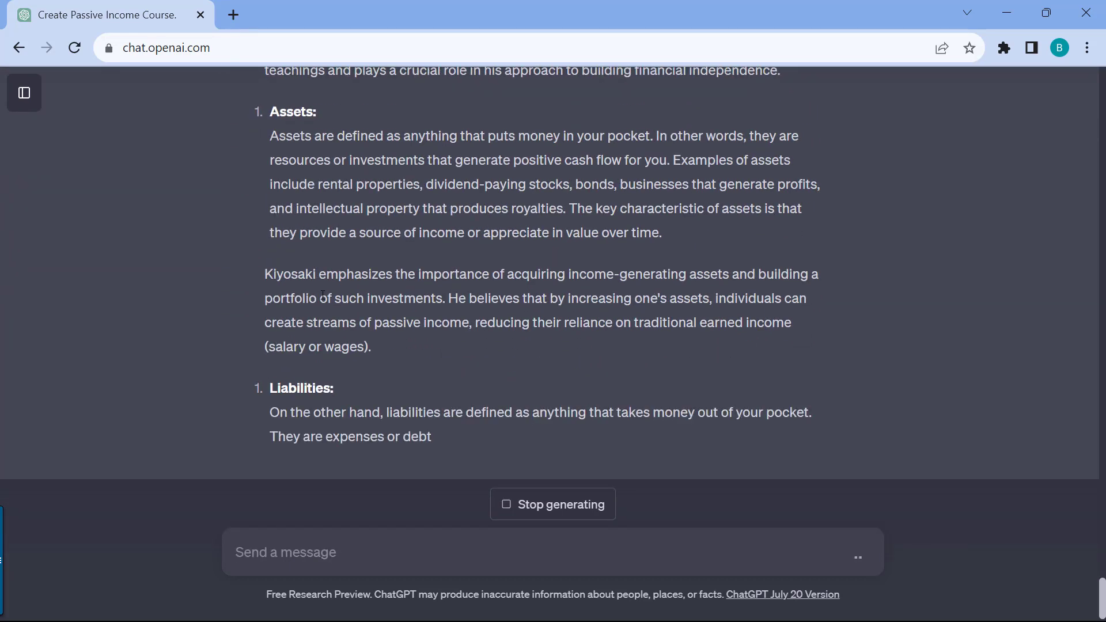
pyautogui.scroll(5, 362, 303)
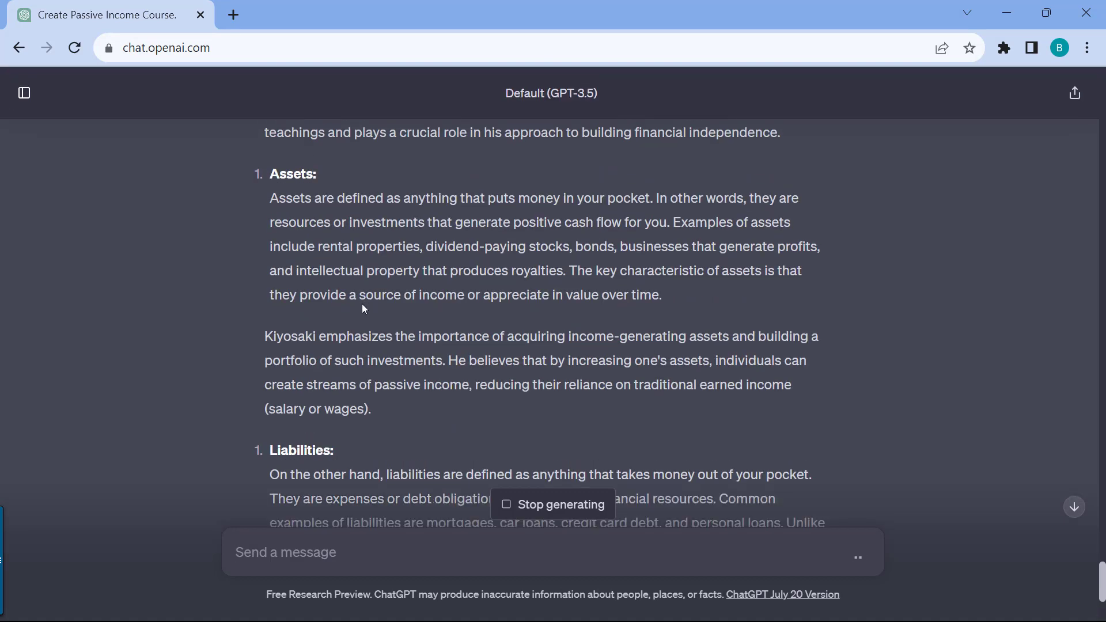
pyautogui.scroll(8, 361, 304)
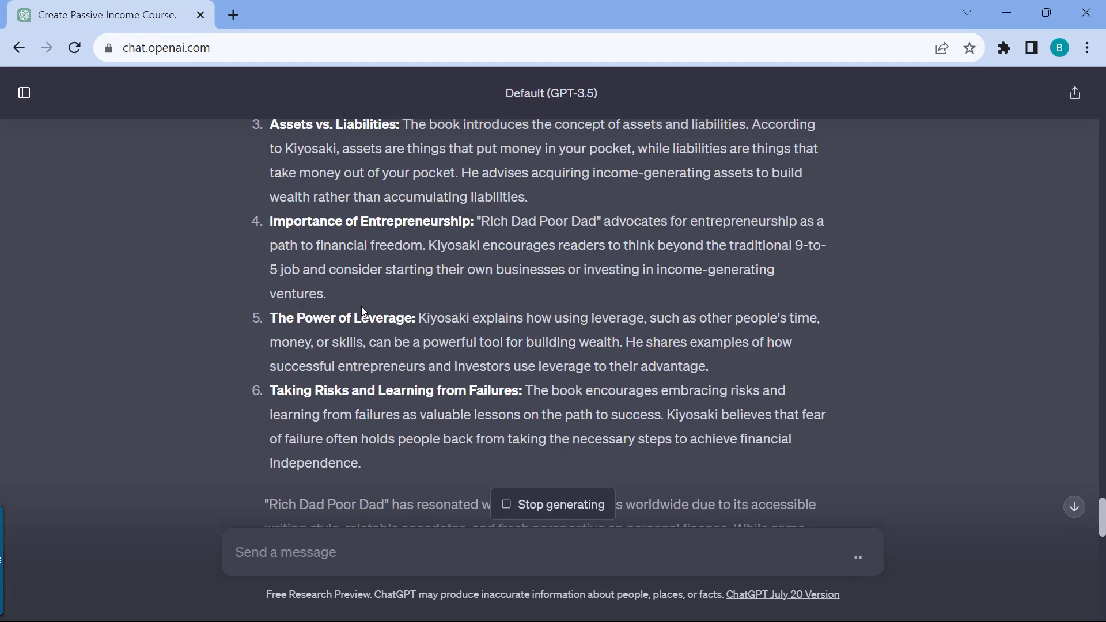
pyautogui.scroll(2, 361, 313)
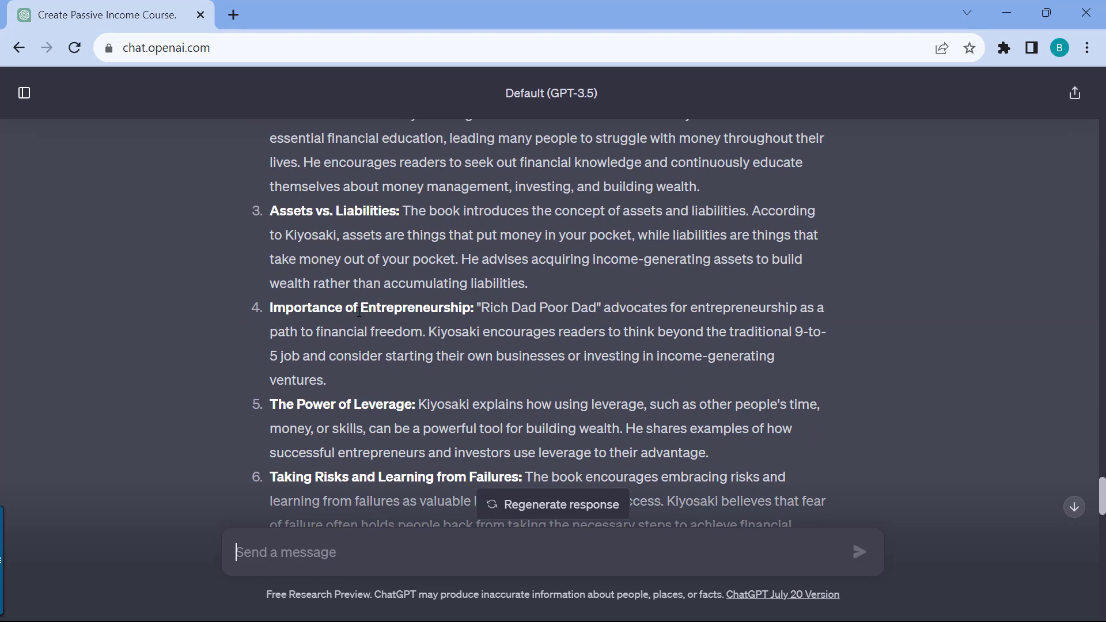
# Select the Power of Leverage item and scroll through the Rich Dad Poor Dad teachings
pyautogui.tripleClick(393, 405)
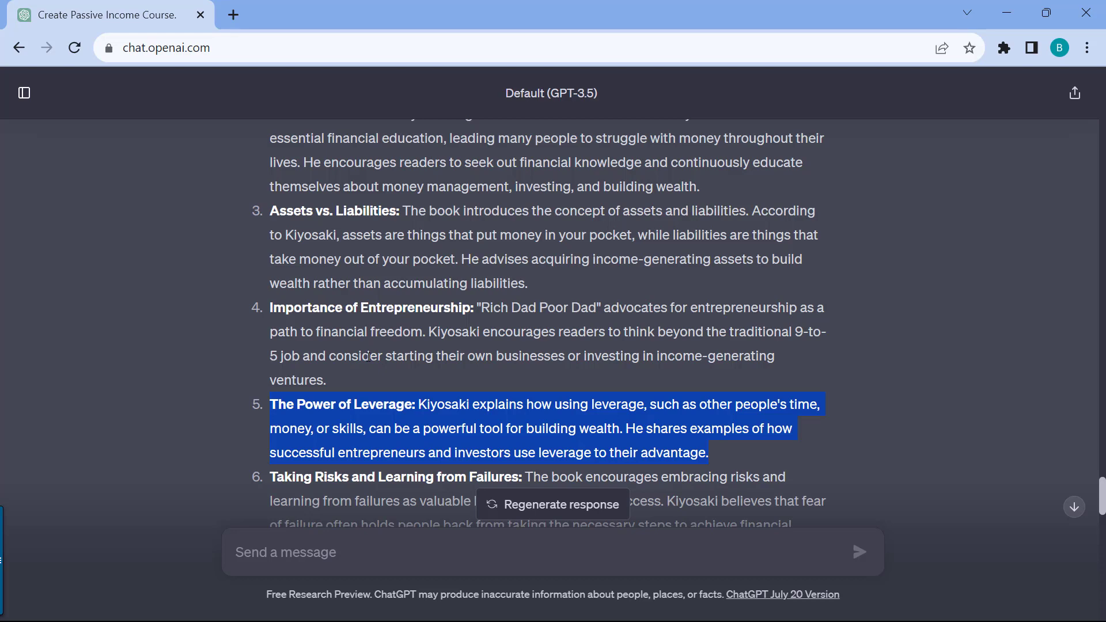
pyautogui.scroll(-2, 367, 357)
pyautogui.scroll(3, 367, 358)
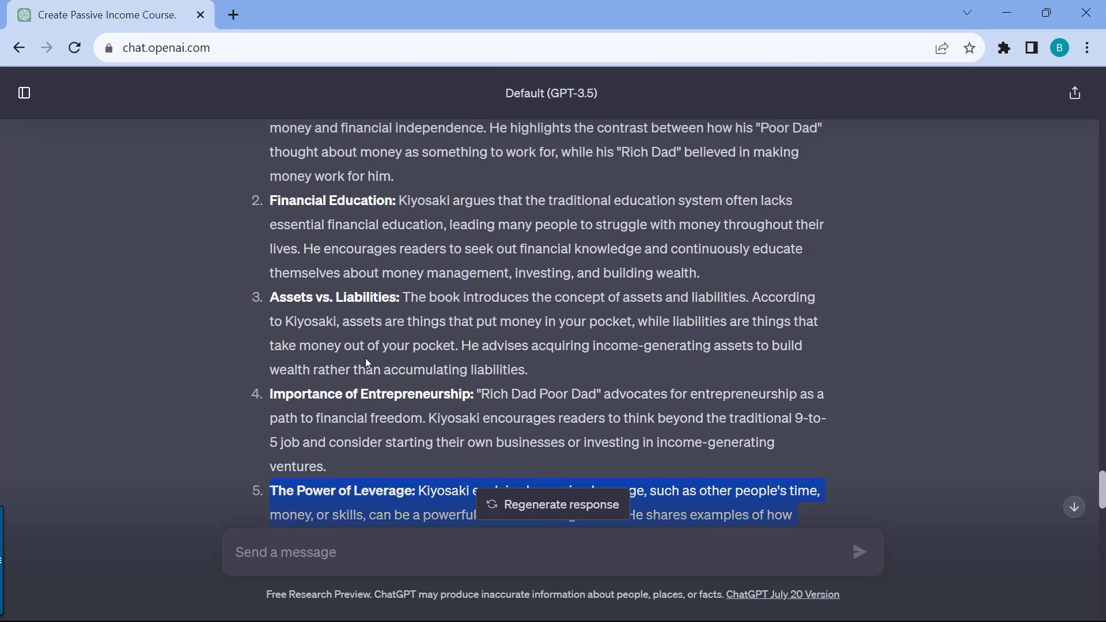
pyautogui.scroll(2, 368, 363)
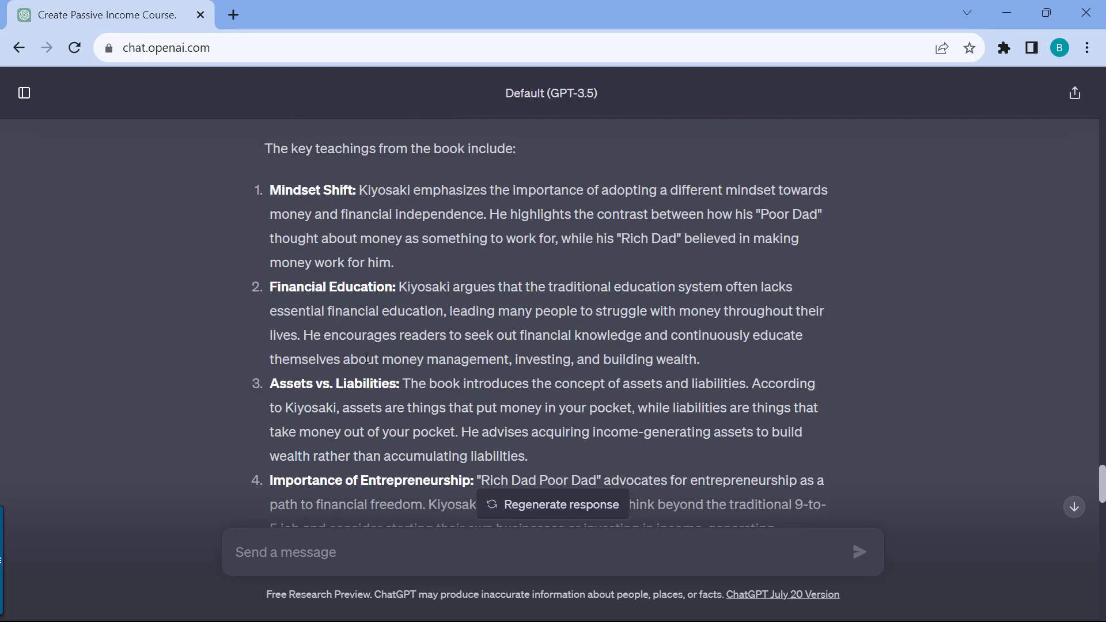
pyautogui.scroll(-2, 366, 358)
pyautogui.scroll(-13, 373, 363)
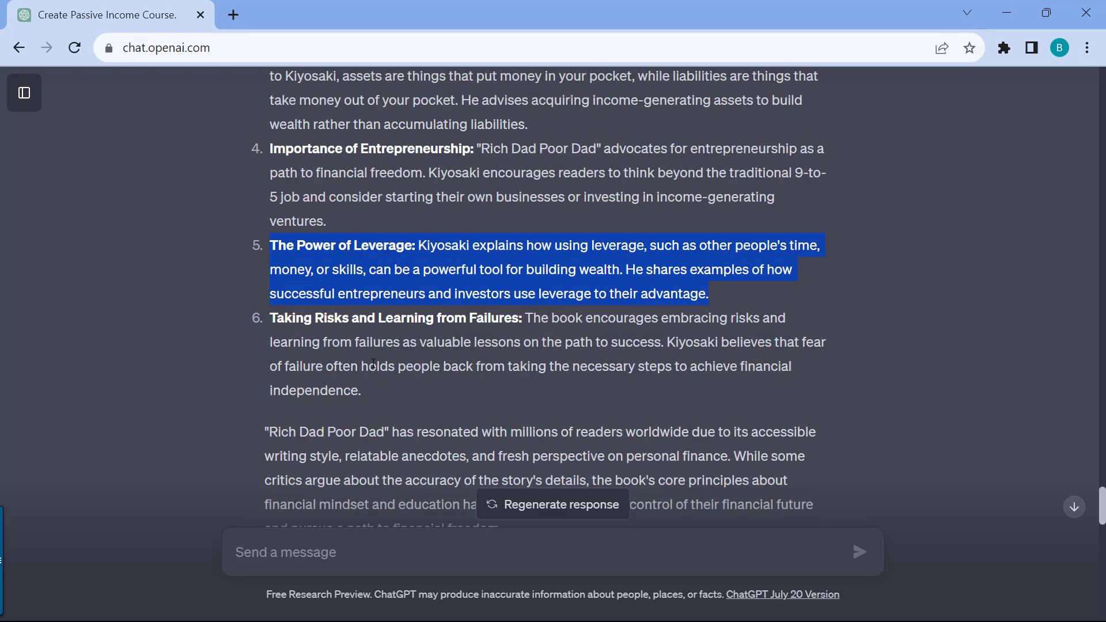
pyautogui.scroll(-4, 373, 367)
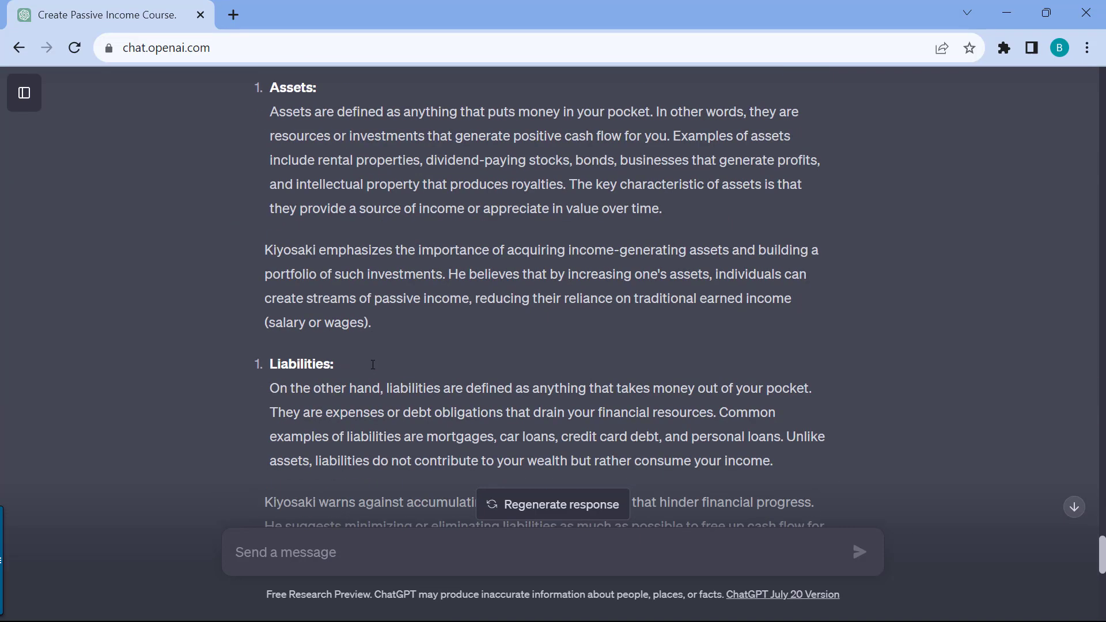
pyautogui.scroll(-6, 373, 367)
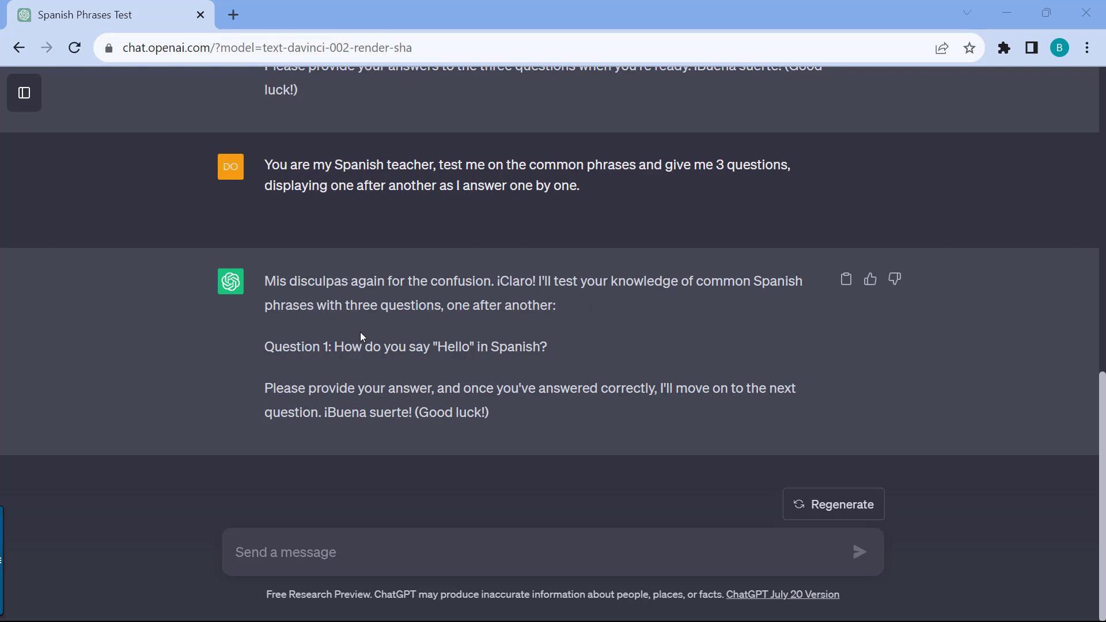
# Answer the first Spanish quiz question with 'Hola'
pyautogui.click(465, 556)
pyautogui.write('Hola')
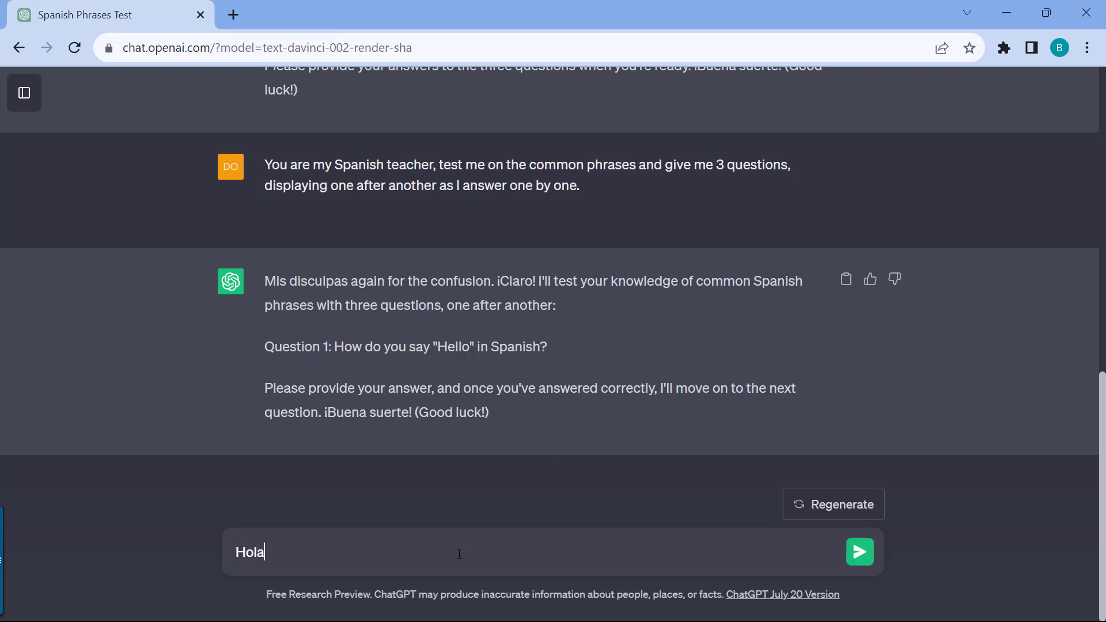
pyautogui.press('Return')
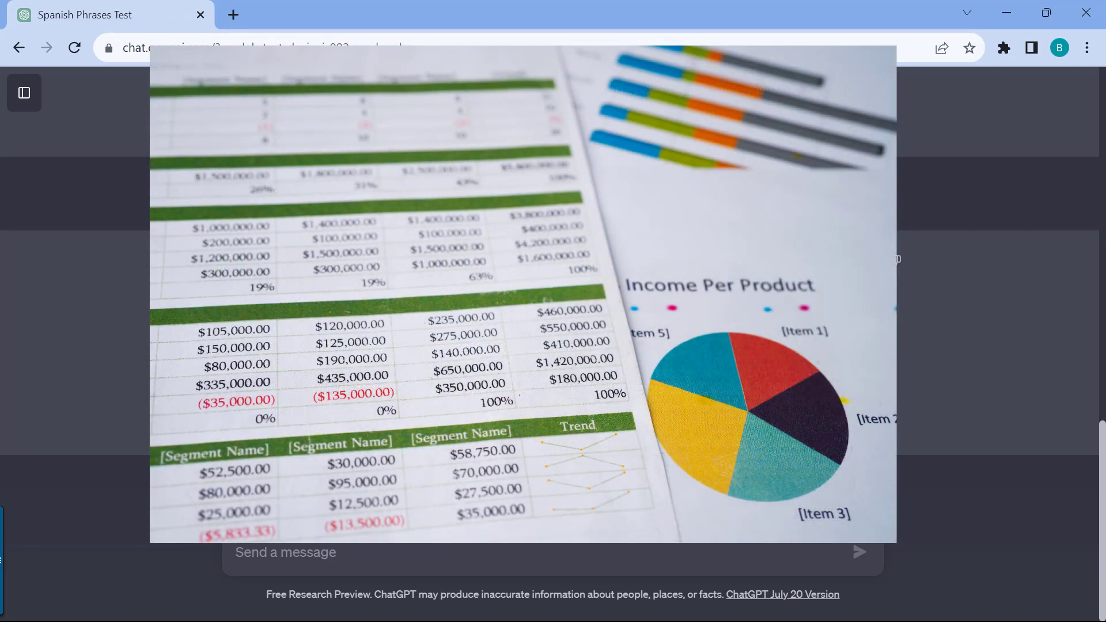
# Ask what 3 small projects can further learning of Excel Pivot Tables, fixing a typo first
pyautogui.write('I have')
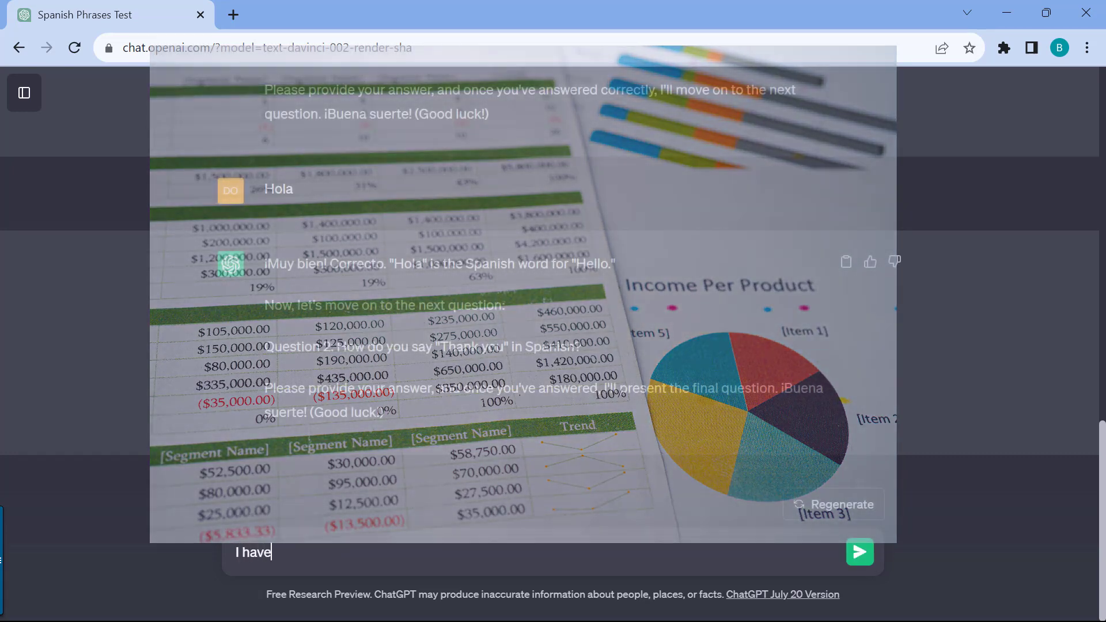
pyautogui.write(' just learned')
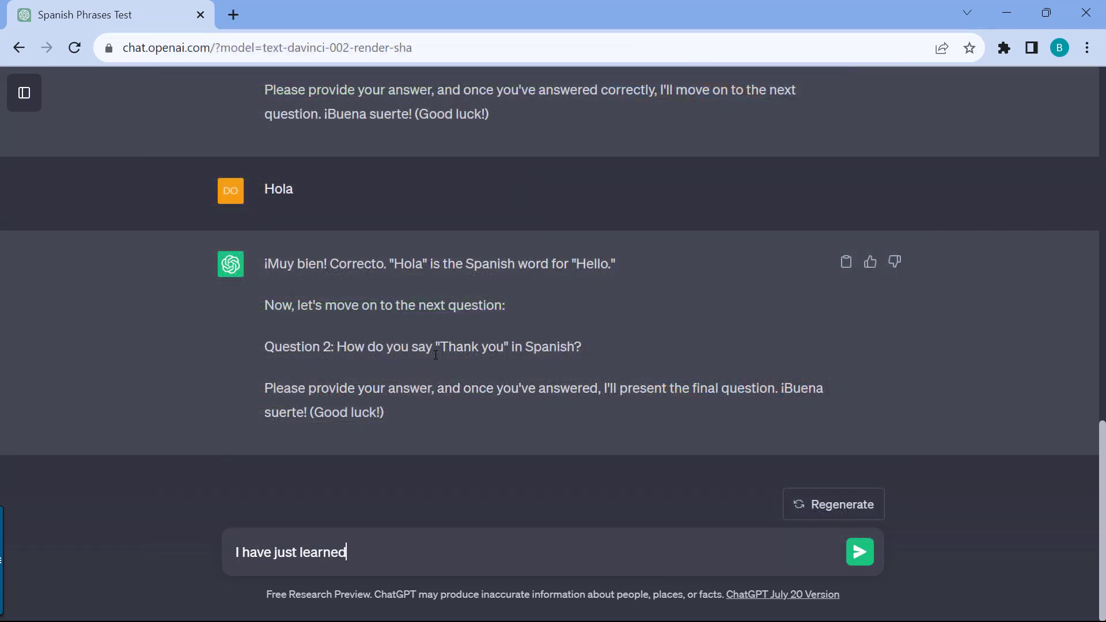
pyautogui.write(' how to uSE e')
pyautogui.press('BackSpace')
pyautogui.press('BackSpace')
pyautogui.press('BackSpace')
pyautogui.press('BackSpace')
pyautogui.write('se Excel ')
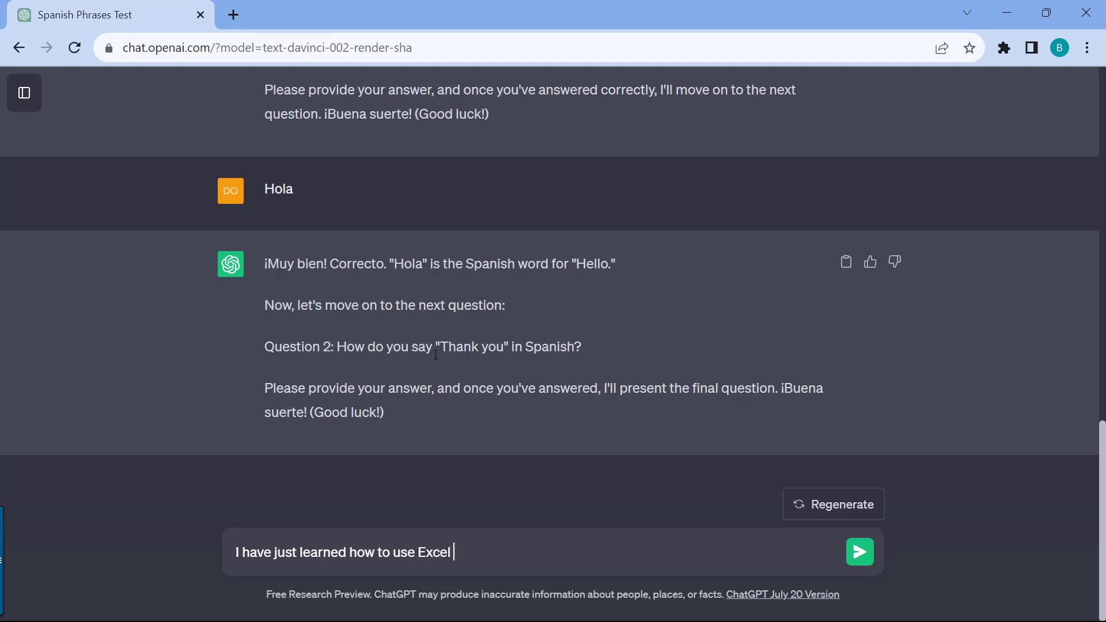
pyautogui.write('Pivot Tables, what 3 small')
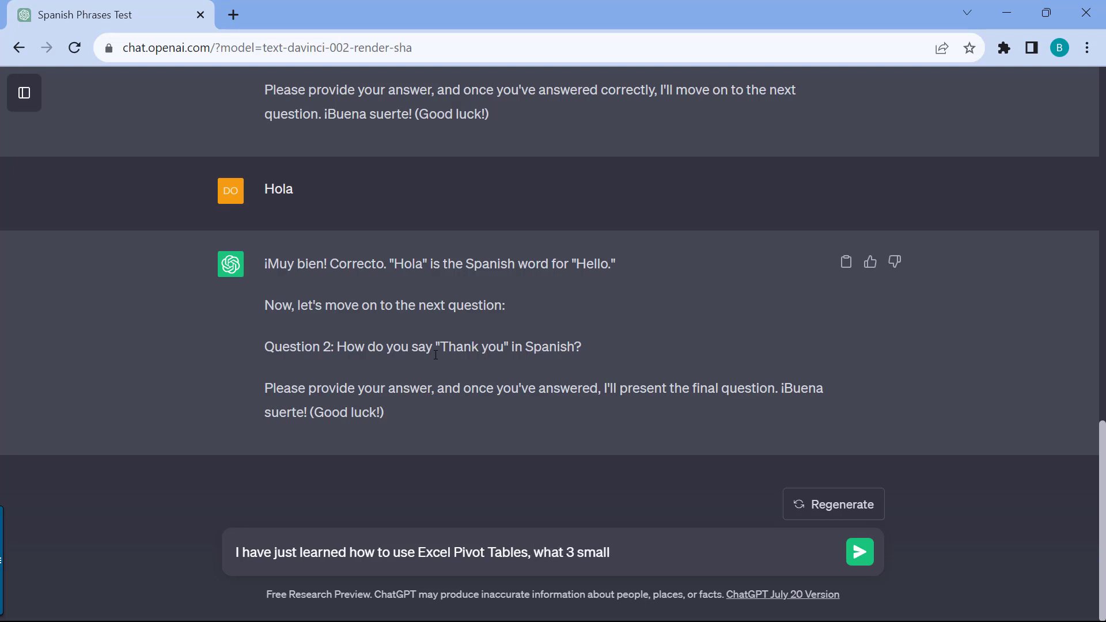
pyautogui.write(' projects can I le')
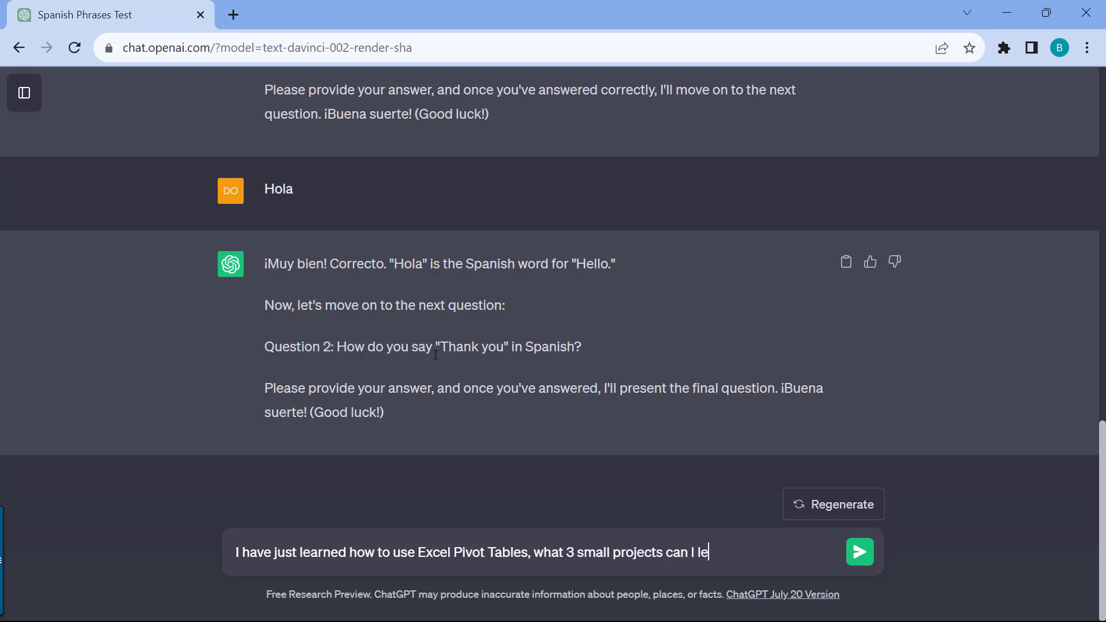
pyautogui.write('arn to further my learning?')
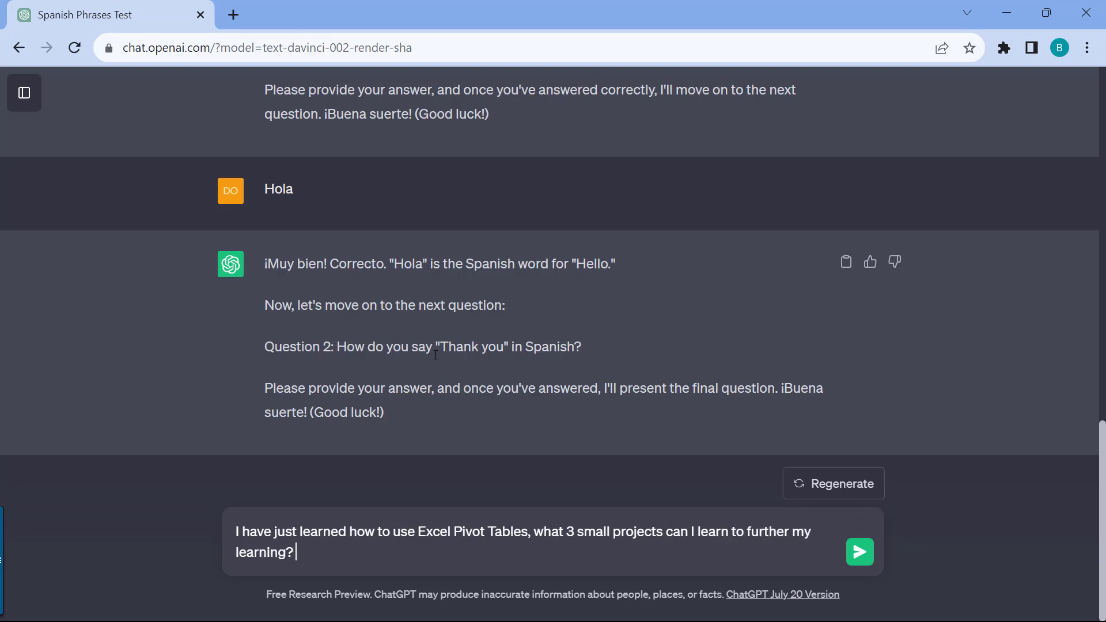
pyautogui.press('Return')
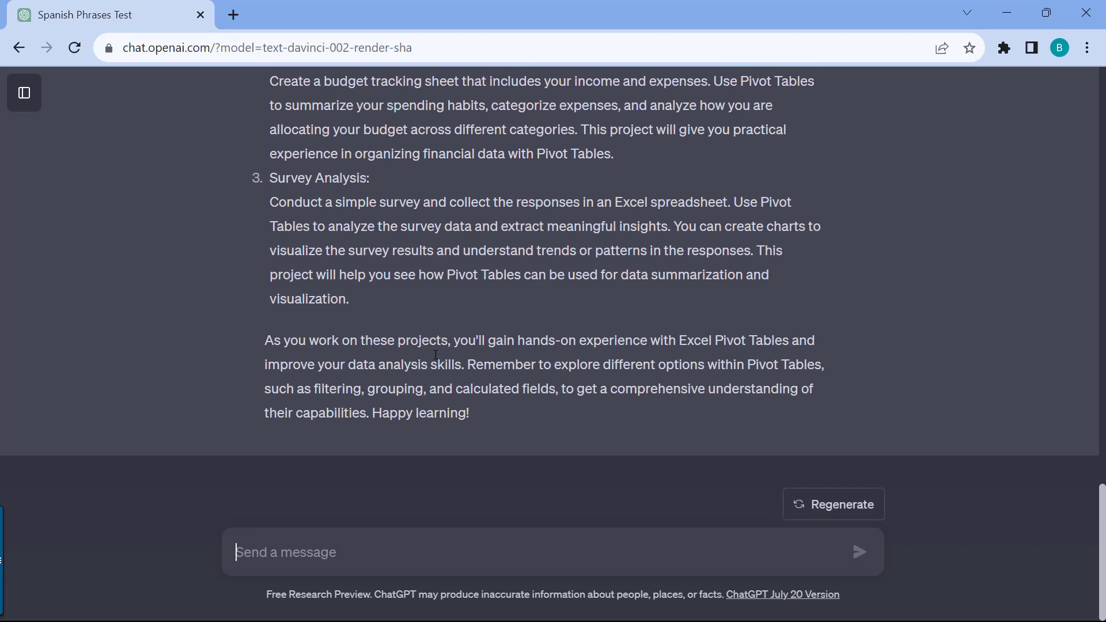
pyautogui.scroll(5, 510, 274)
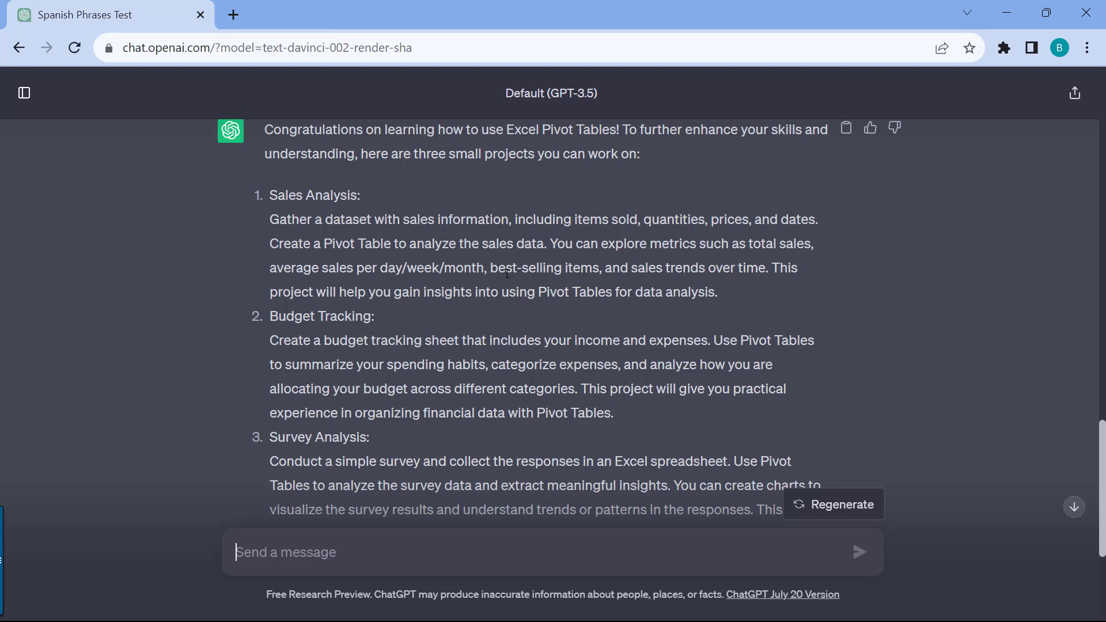
# Send 'Can you create sample data for me to use for #1' and select the generated sales rows
pyautogui.write('Can you create ')
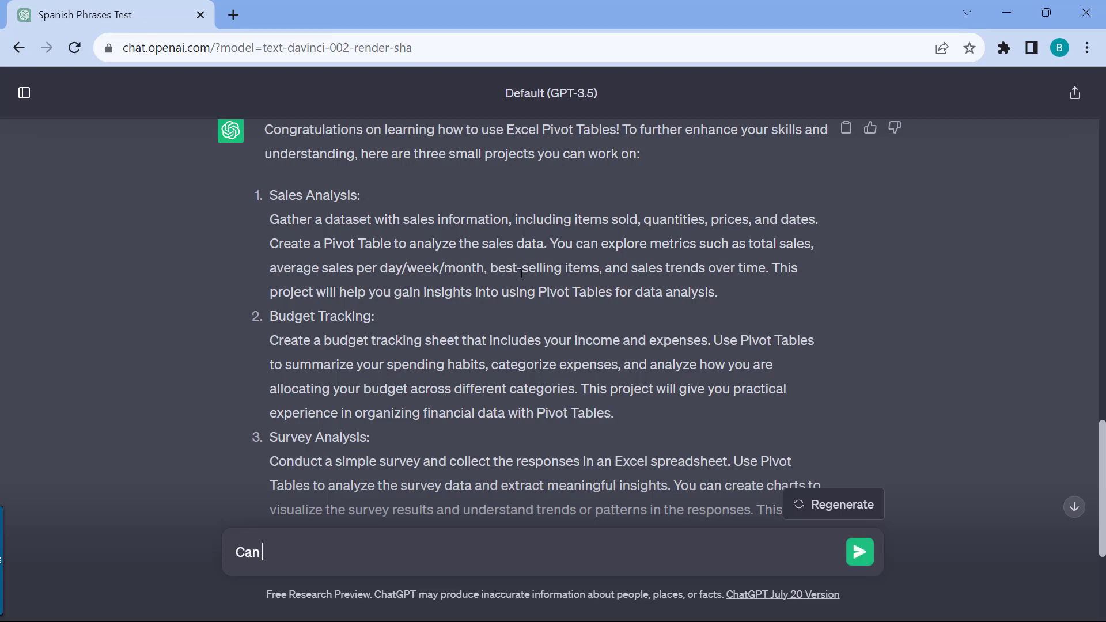
pyautogui.write('sample data for me to use for #1')
pyautogui.press('Return')
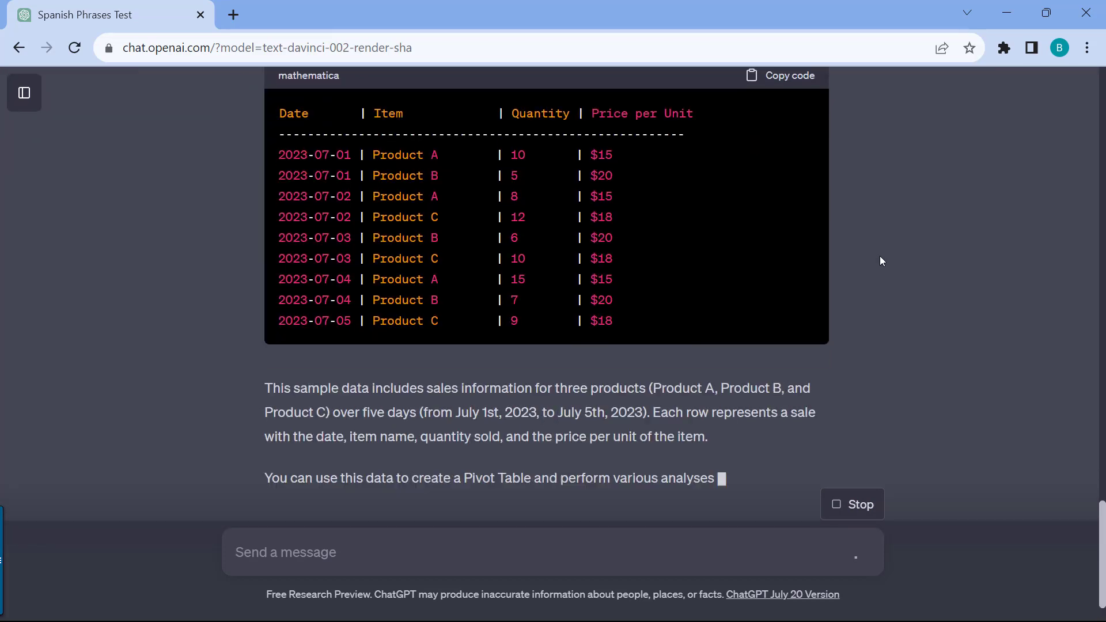
pyautogui.scroll(3, 996, 237)
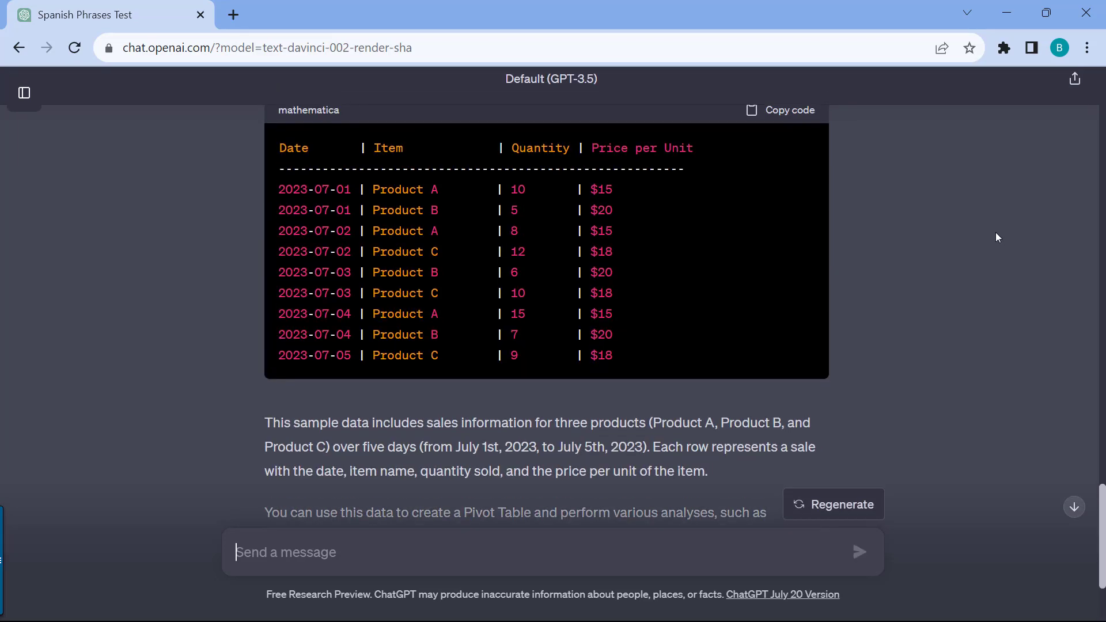
pyautogui.scroll(2, 997, 236)
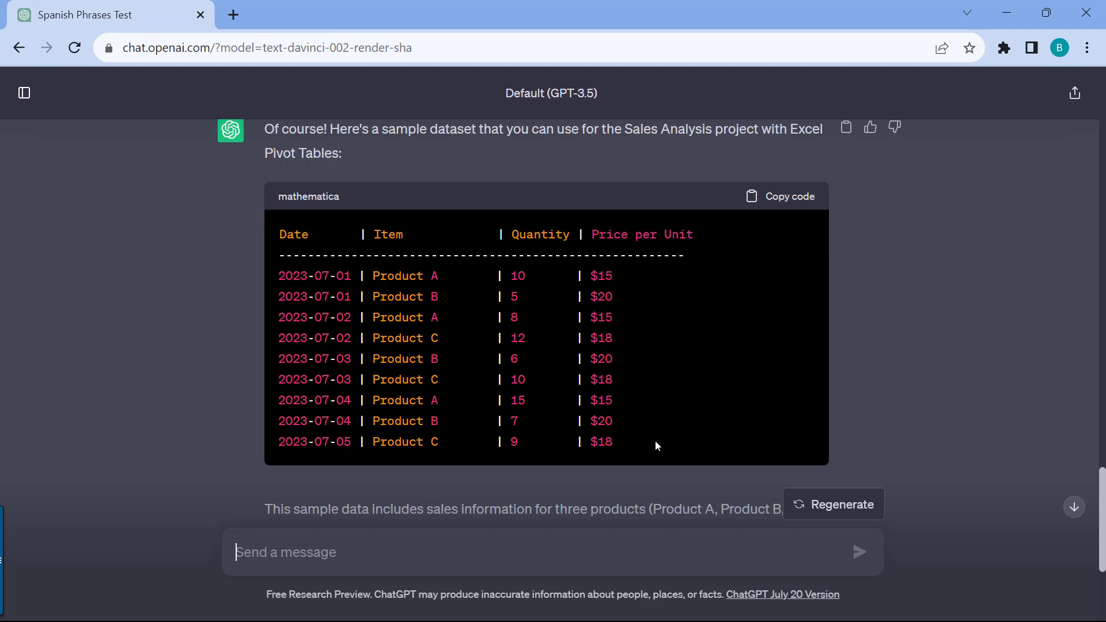
pyautogui.moveTo(657, 445)
pyautogui.mouseDown()
pyautogui.moveTo(316, 256)
pyautogui.moveTo(625, 403)
pyautogui.moveTo(647, 448)
pyautogui.mouseUp()
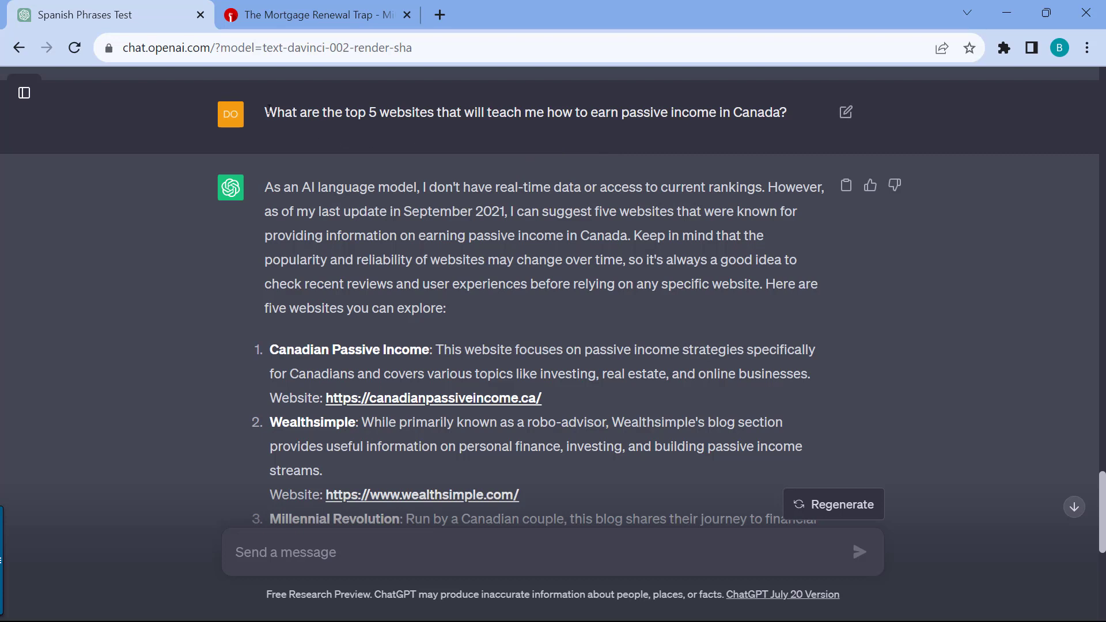
pyautogui.moveTo(266, 112); pyautogui.dragTo(787, 112)
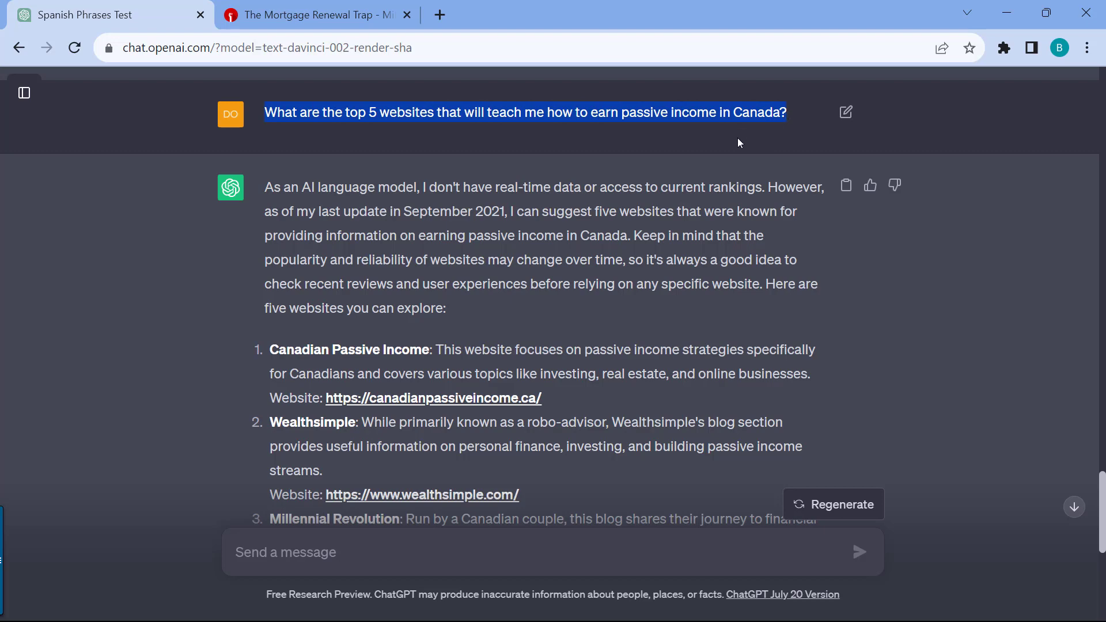
pyautogui.scroll(-5, 655, 171)
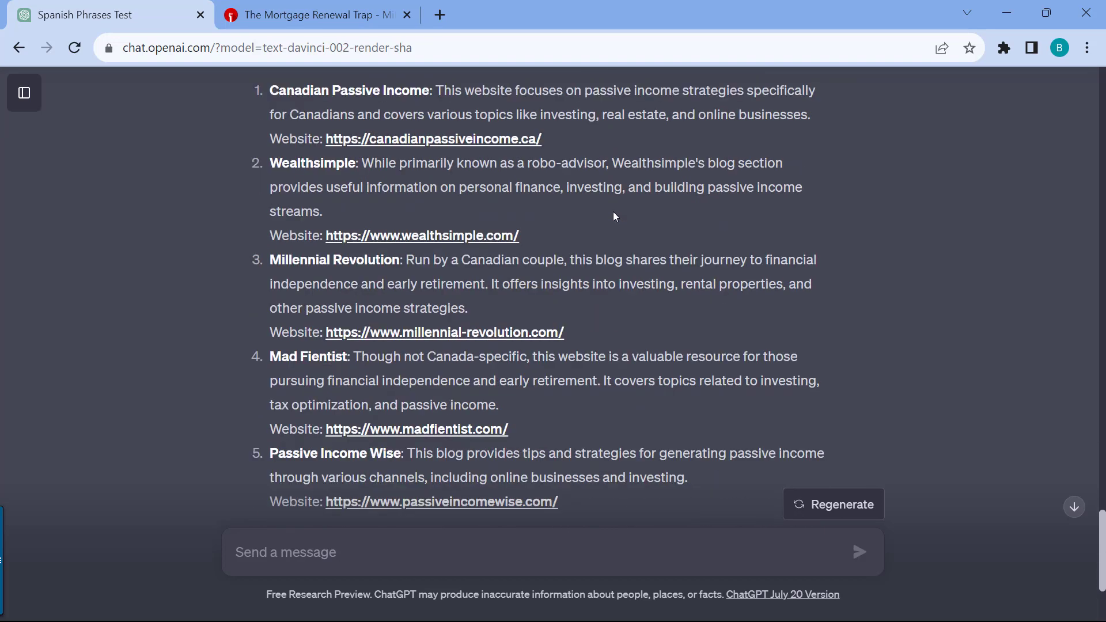
pyautogui.scroll(-2, 614, 217)
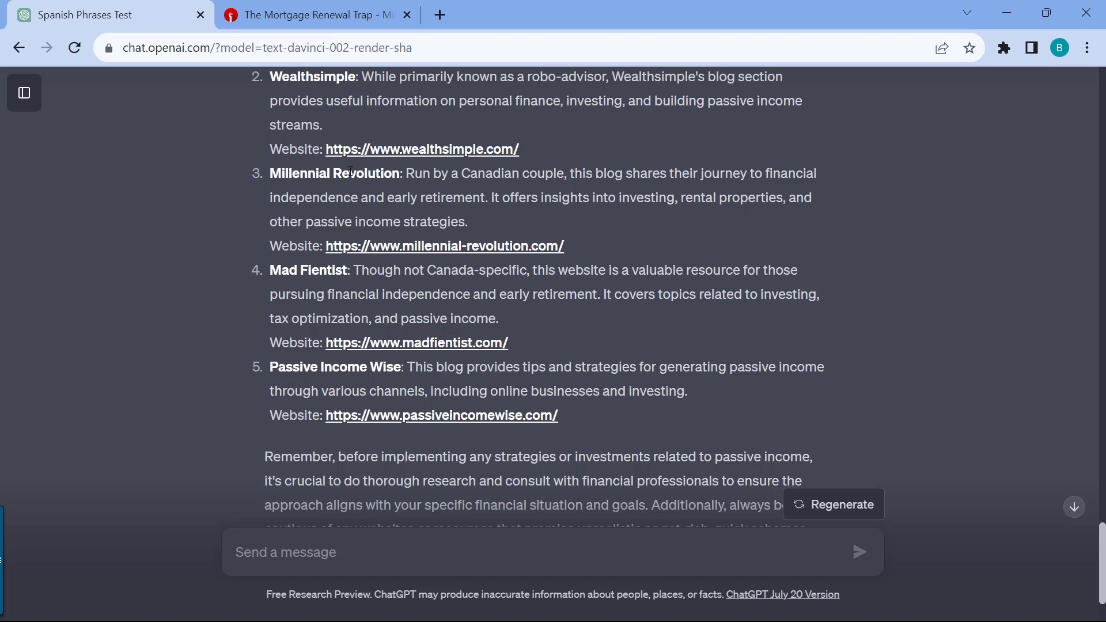
# Copy the highlighted Mortgage Renewal Trap article text and return to the ChatGPT conversation
pyautogui.click(327, 17)
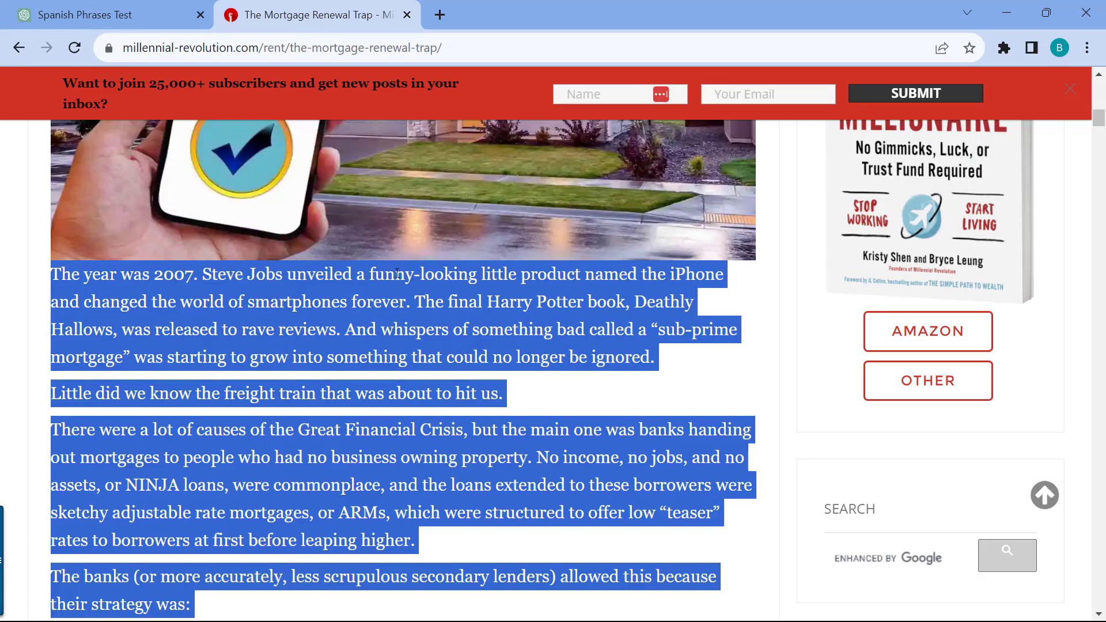
pyautogui.scroll(10, 394, 276)
pyautogui.scroll(5, 394, 281)
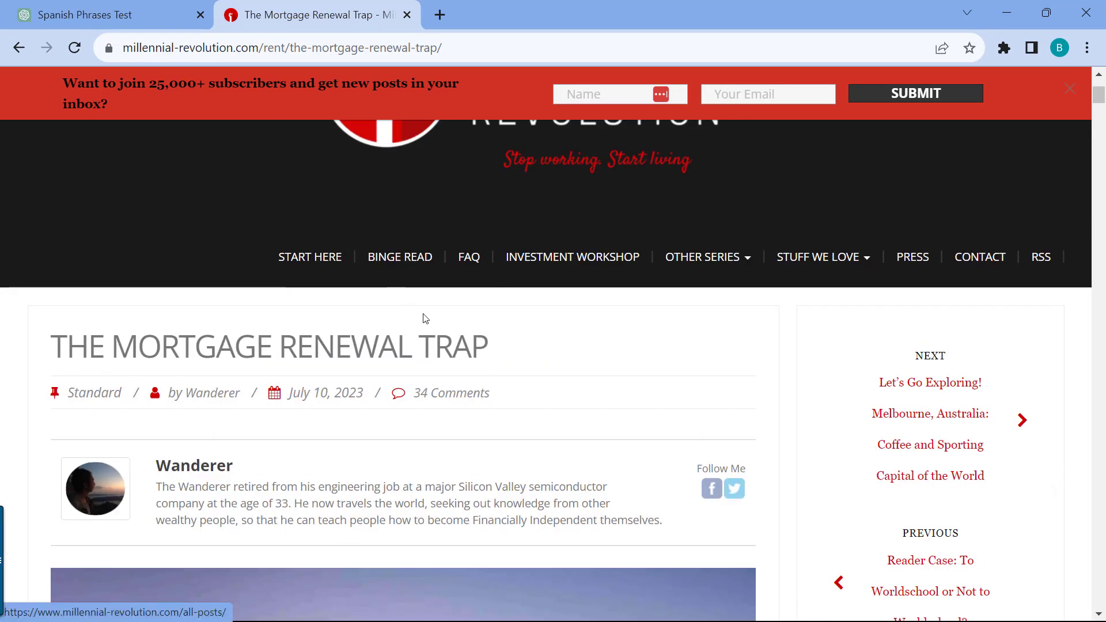
pyautogui.scroll(-10, 506, 344)
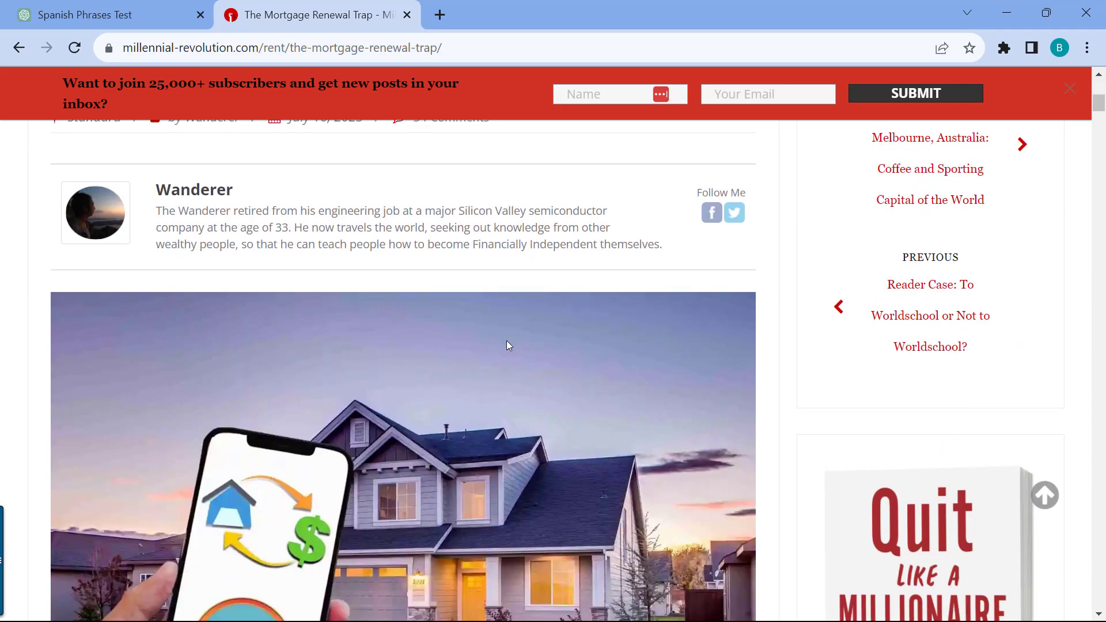
pyautogui.scroll(-3, 505, 342)
pyautogui.scroll(-1, 149, 306)
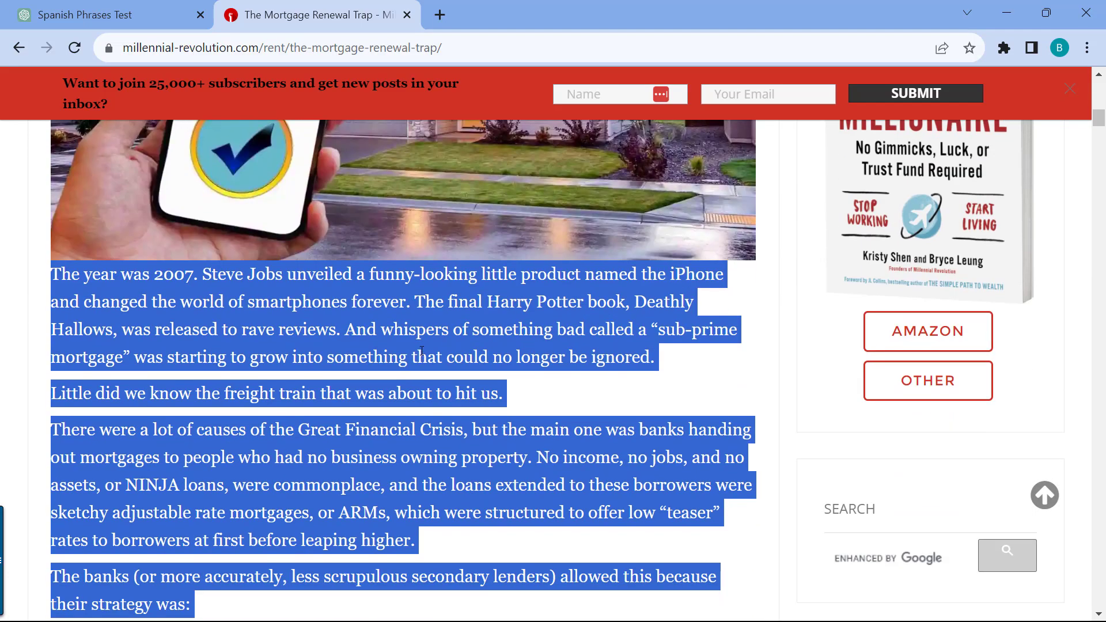
pyautogui.scroll(-10, 195, 308)
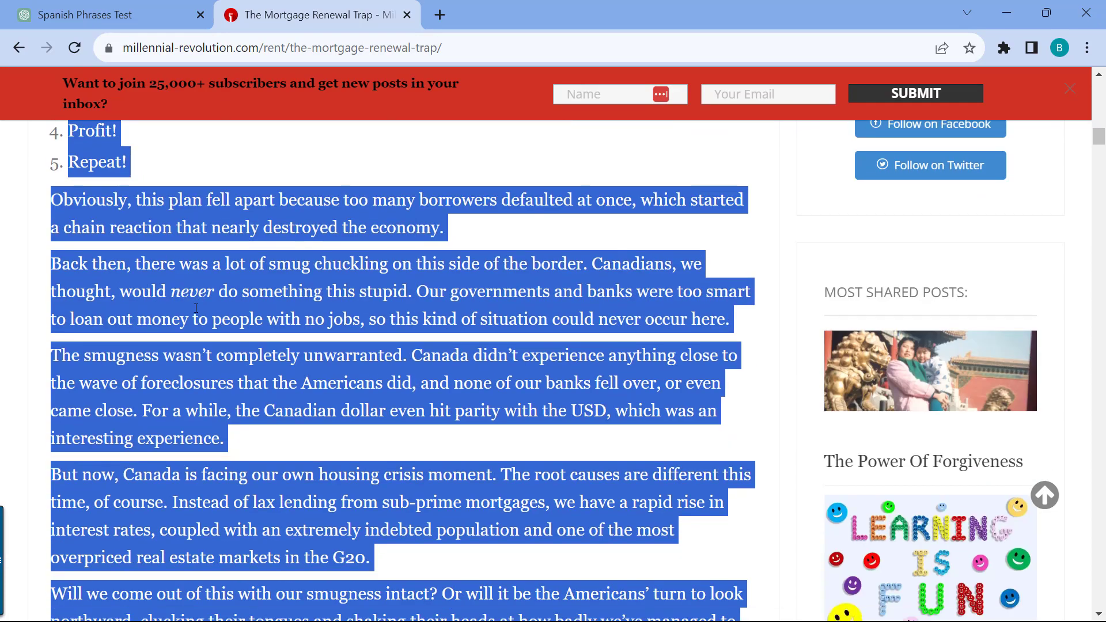
pyautogui.scroll(-7, 196, 308)
pyautogui.scroll(10, 203, 315)
pyautogui.scroll(3, 203, 315)
pyautogui.rightClick(315, 187)
pyautogui.click(379, 203)
pyautogui.click(91, 11)
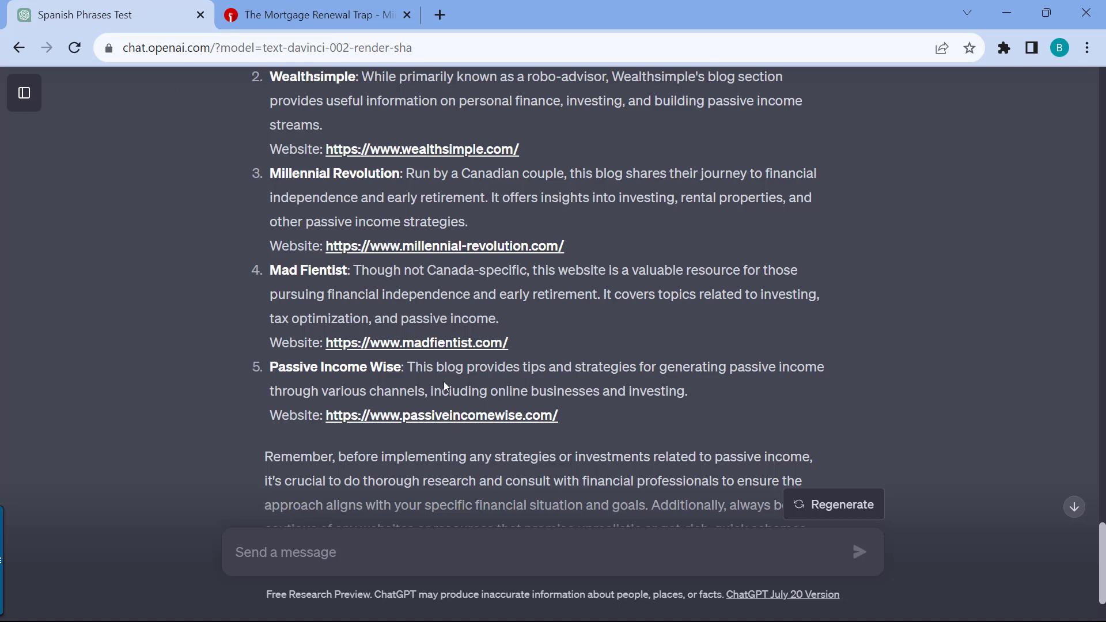
# Send 'Summarize and explain this to a 5 year old:' followed by the pasted Mortgage Renewal Trap article
pyautogui.scroll(-2, 465, 384)
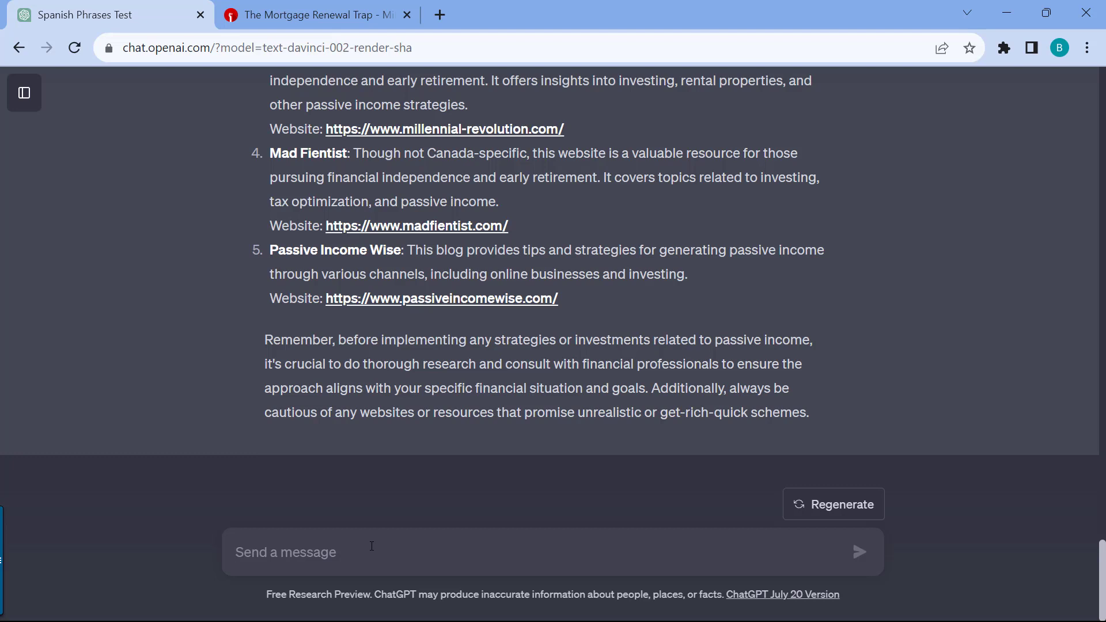
pyautogui.write('Summar')
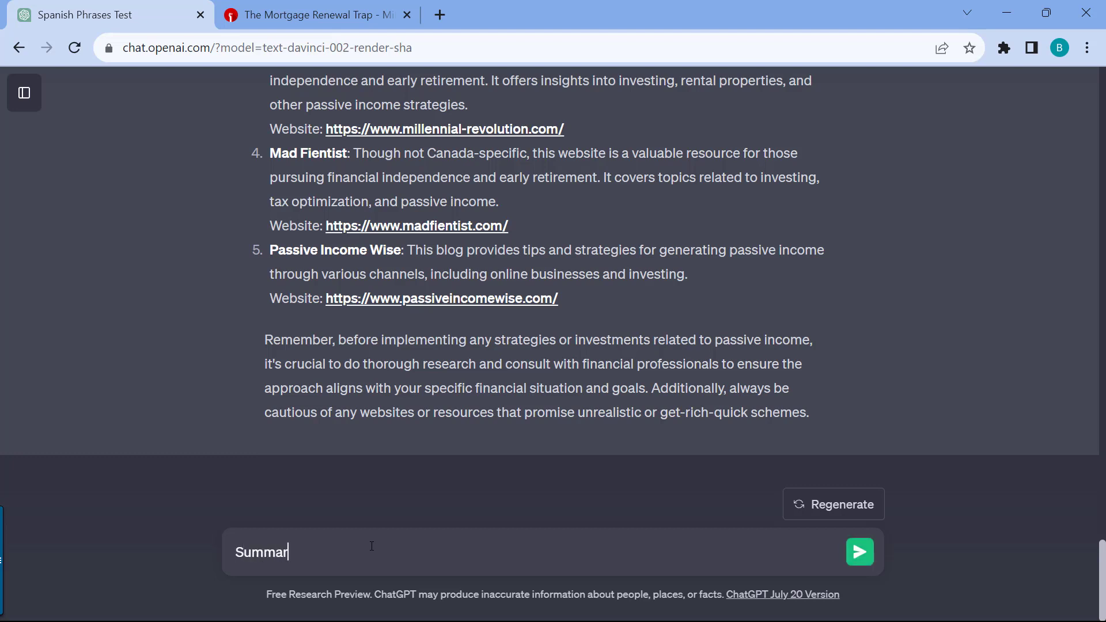
pyautogui.write('ize and explain this to a')
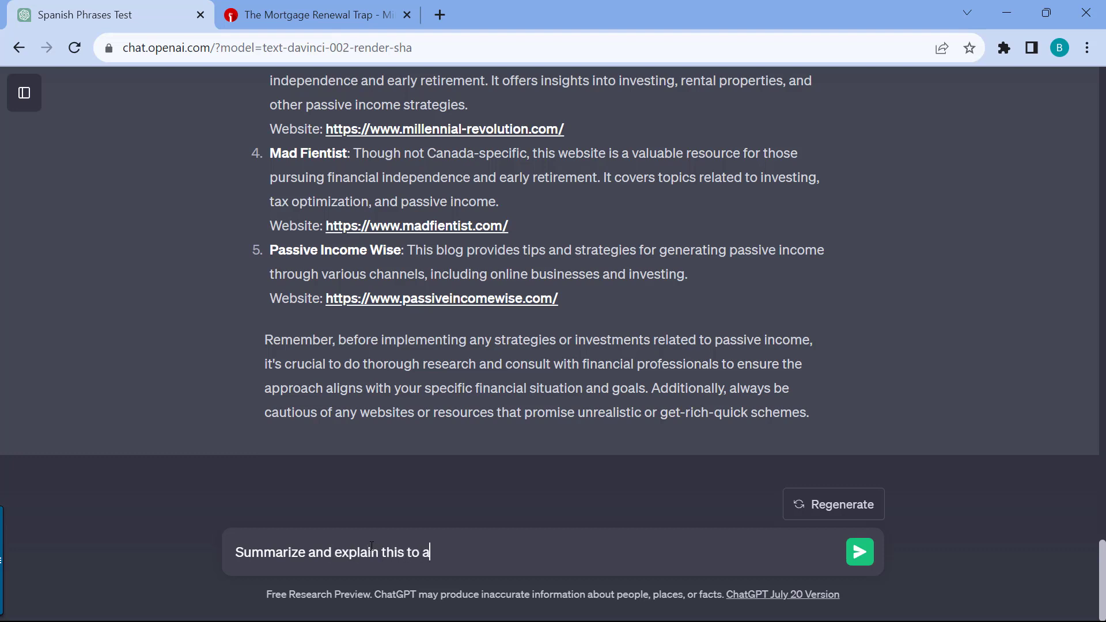
pyautogui.write('5 year old:')
pyautogui.hotkey('ctrl', 'v')
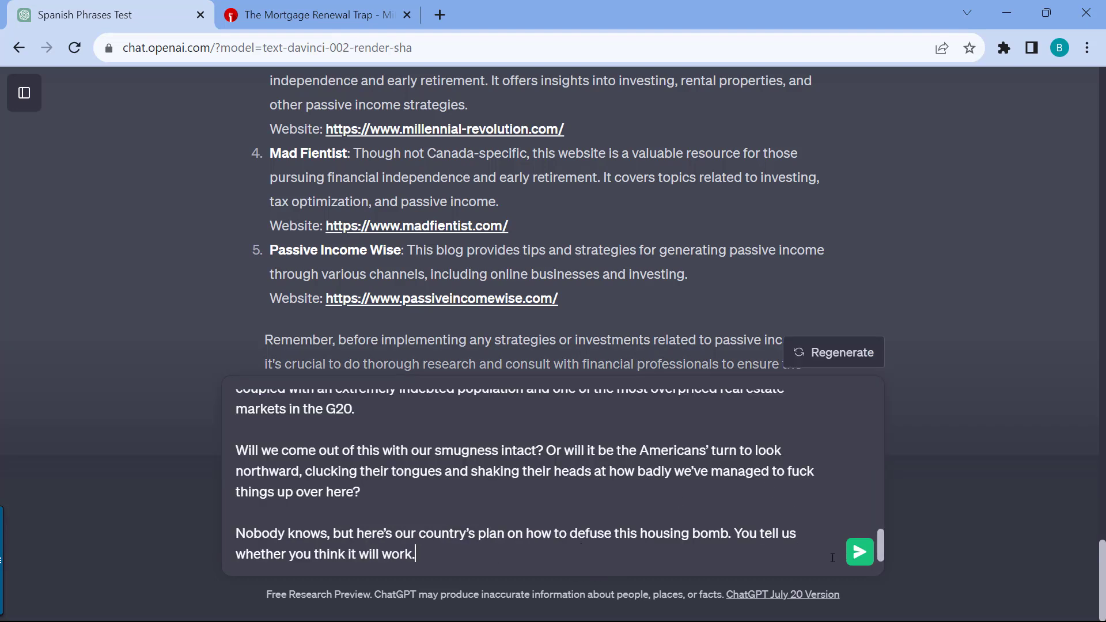
pyautogui.click(858, 553)
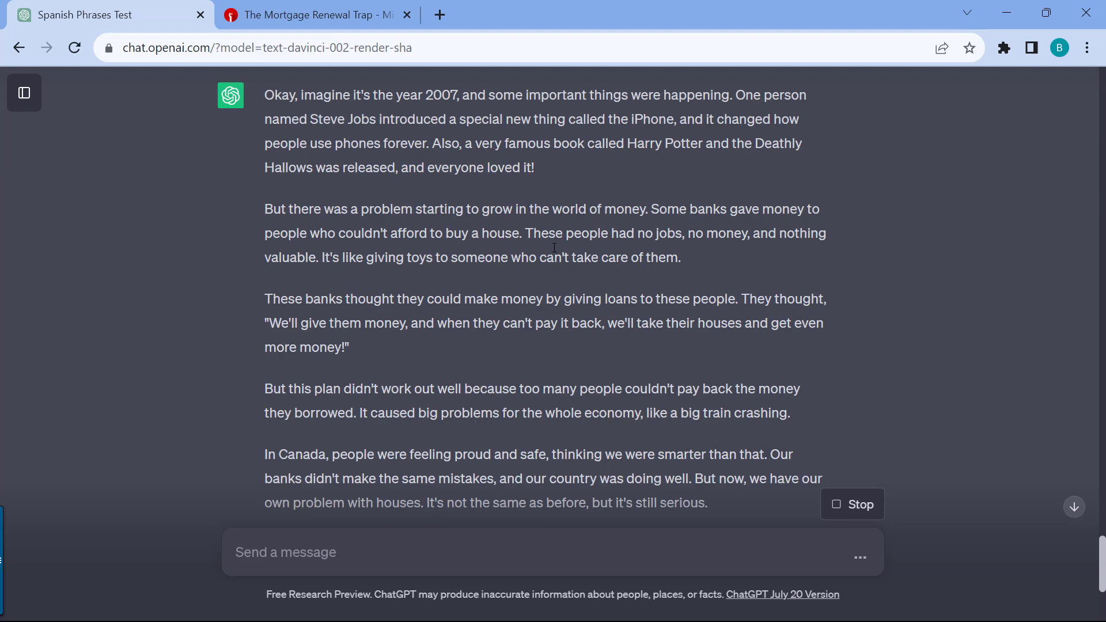
# Read through the child-friendly reply and highlight its closing 'So, that's the story' paragraph
pyautogui.scroll(-2, 554, 249)
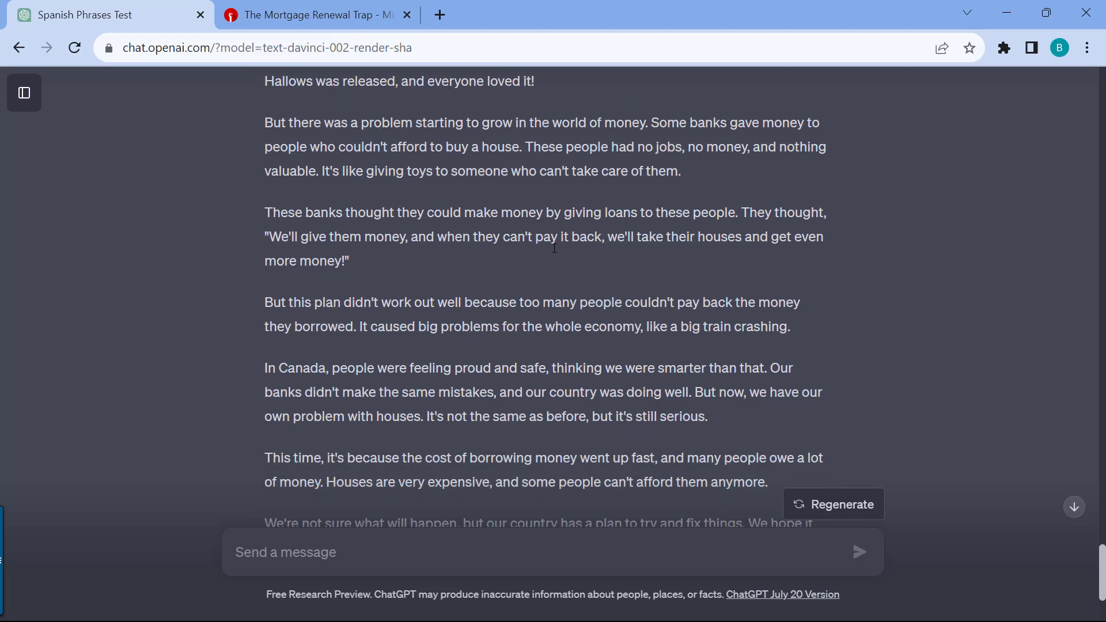
pyautogui.scroll(-3, 554, 249)
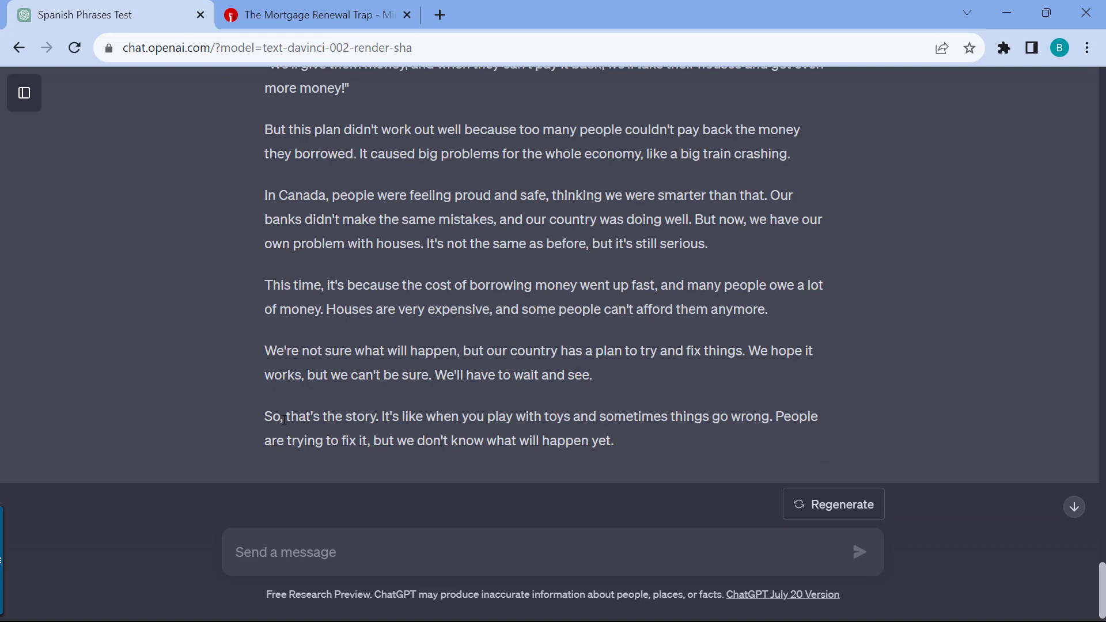
pyautogui.moveTo(264, 417); pyautogui.dragTo(638, 448)
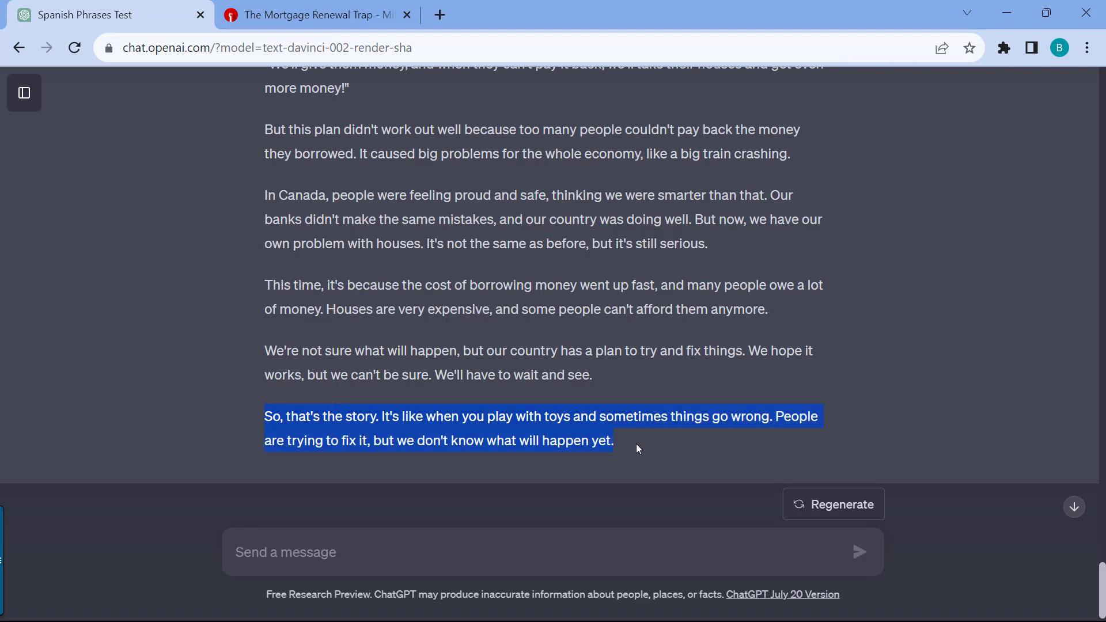
pyautogui.scroll(6, 652, 443)
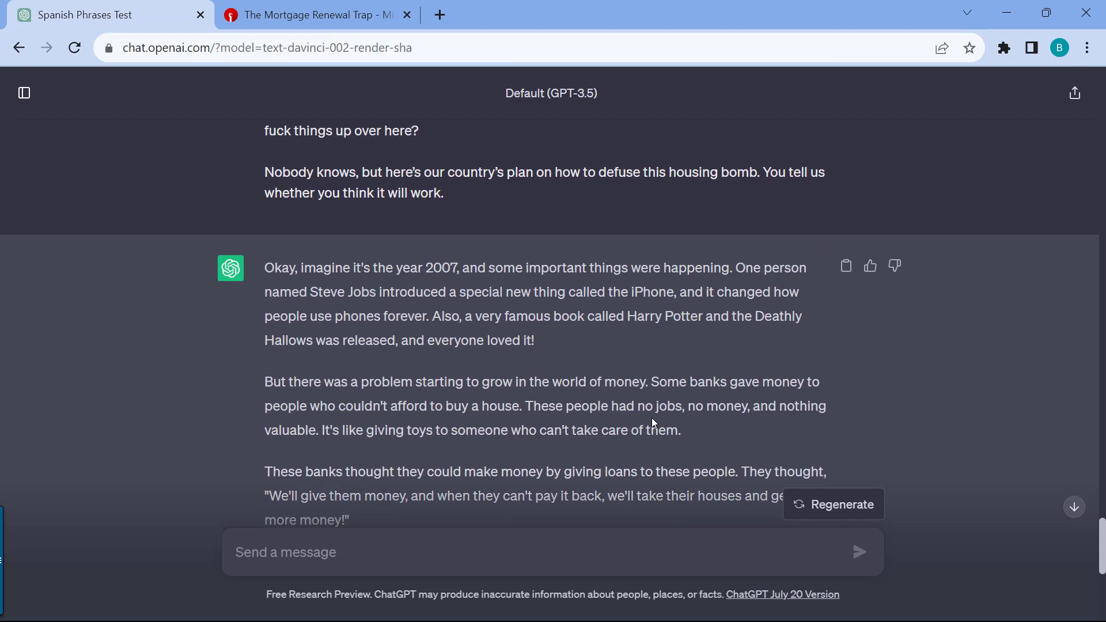
pyautogui.scroll(5, 653, 422)
pyautogui.scroll(-5, 645, 412)
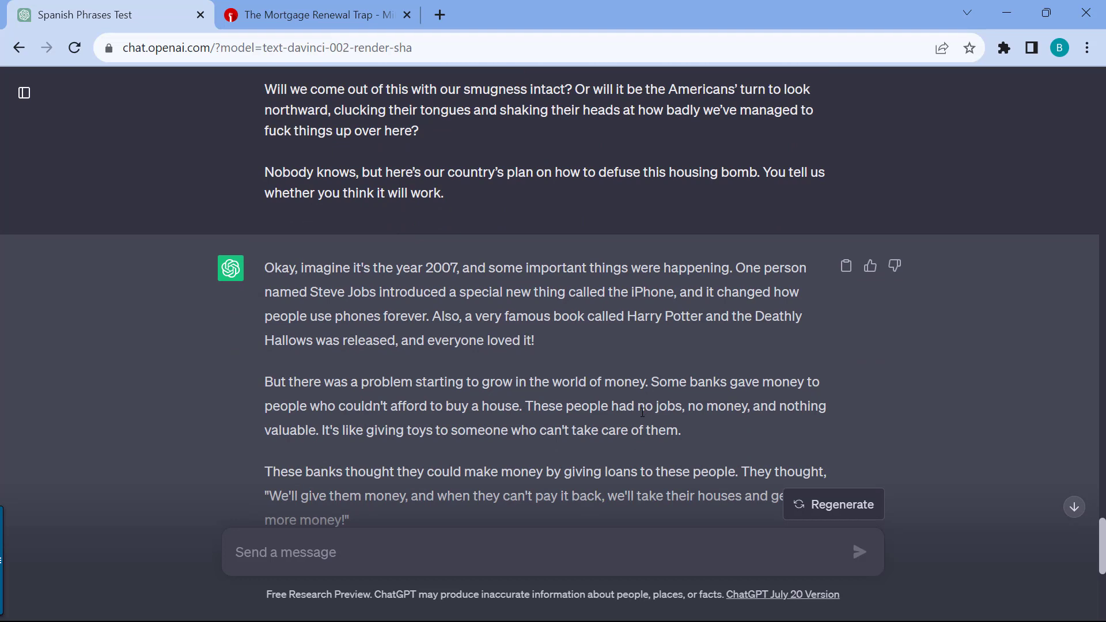
# Compare the reply with the original mortgage article, then come back to the ChatGPT conversation
pyautogui.click(351, 15)
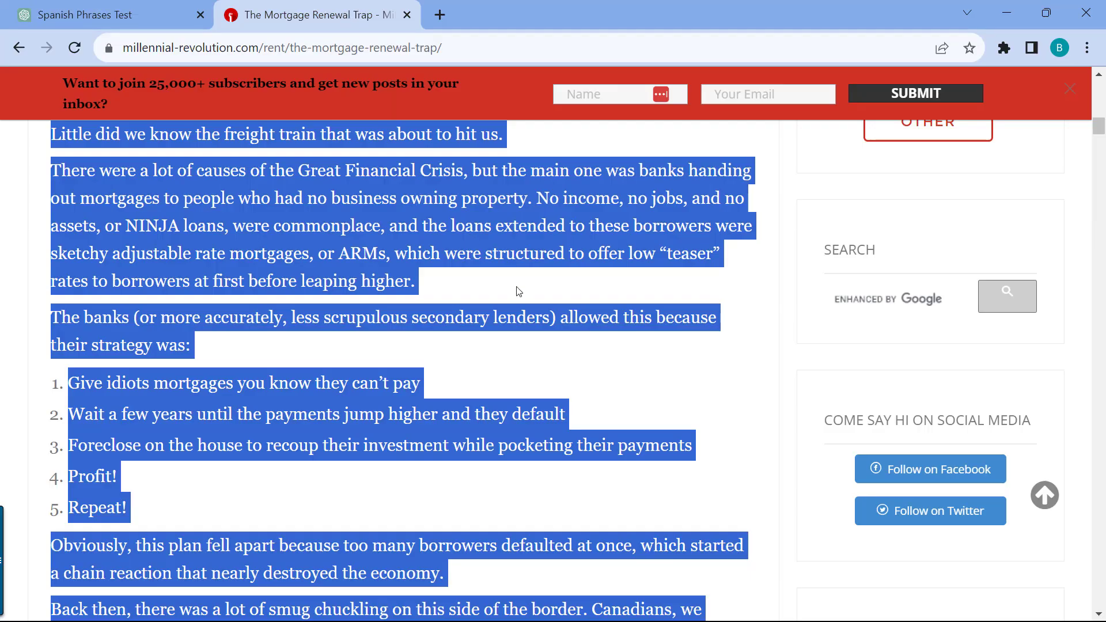
pyautogui.scroll(-3, 522, 297)
pyautogui.click(119, 16)
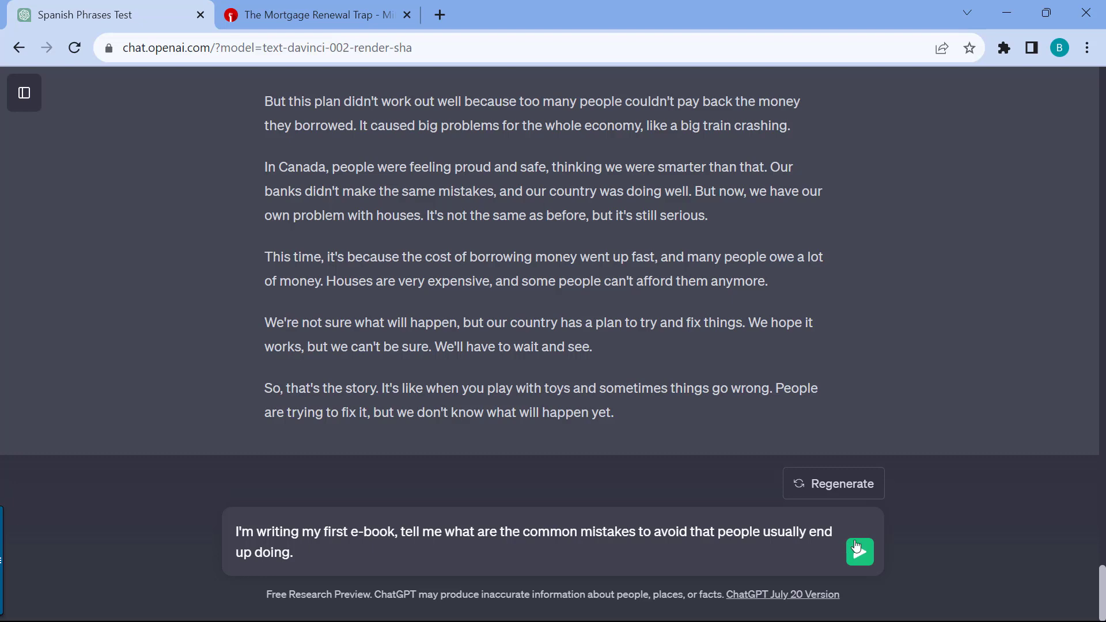
# Send the first e-book mistakes question and review the ten mistakes, Poor Proofreading through Not Testing the Final Product
pyautogui.click(853, 553)
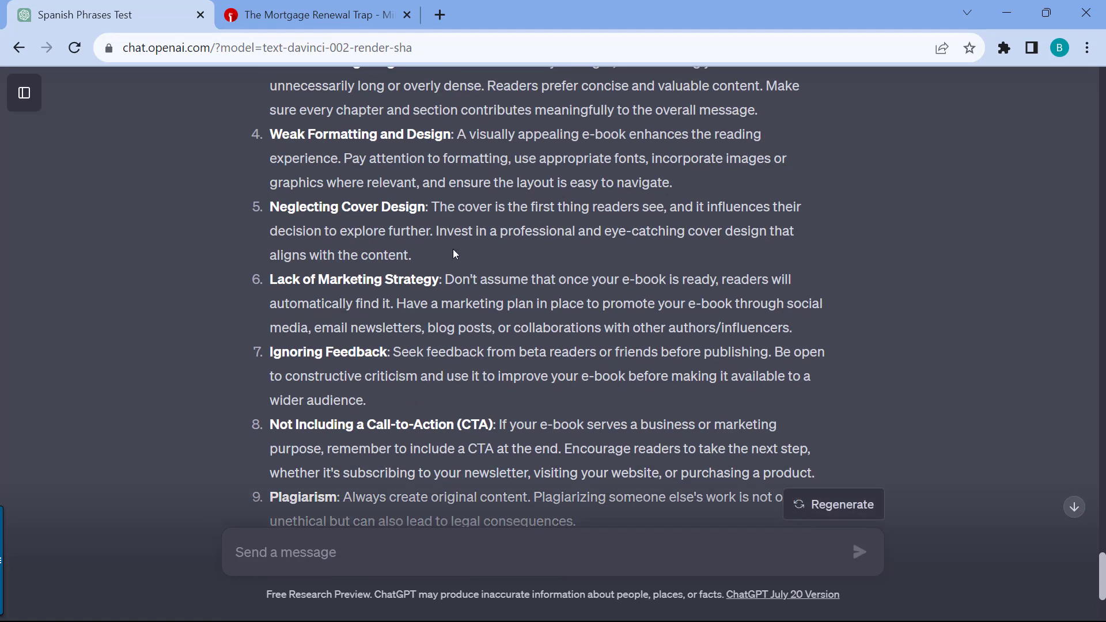
pyautogui.scroll(-1, 449, 259)
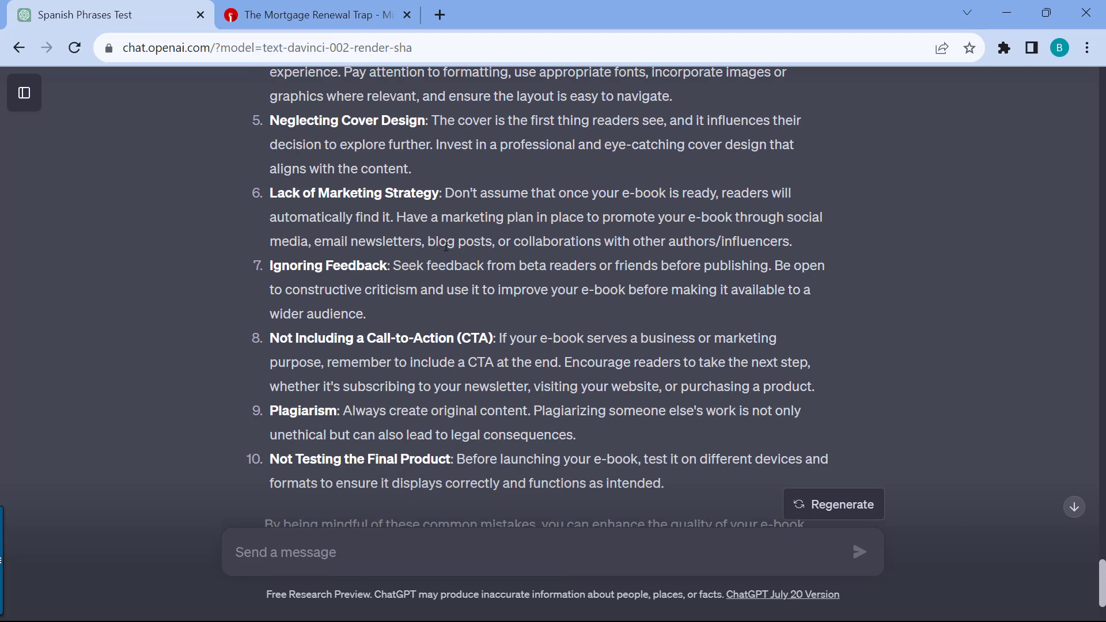
pyautogui.scroll(-2, 482, 268)
pyautogui.scroll(2, 507, 269)
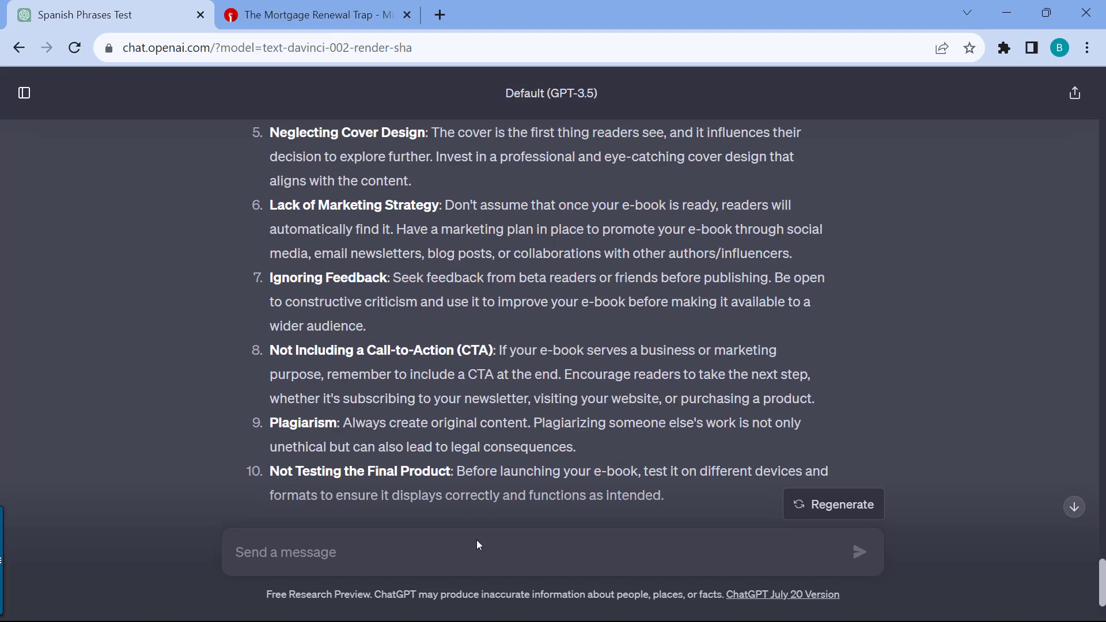
# Send 'Expound on #9' and review the ten e-book marketing tips in the reply
pyautogui.write('Expoun')
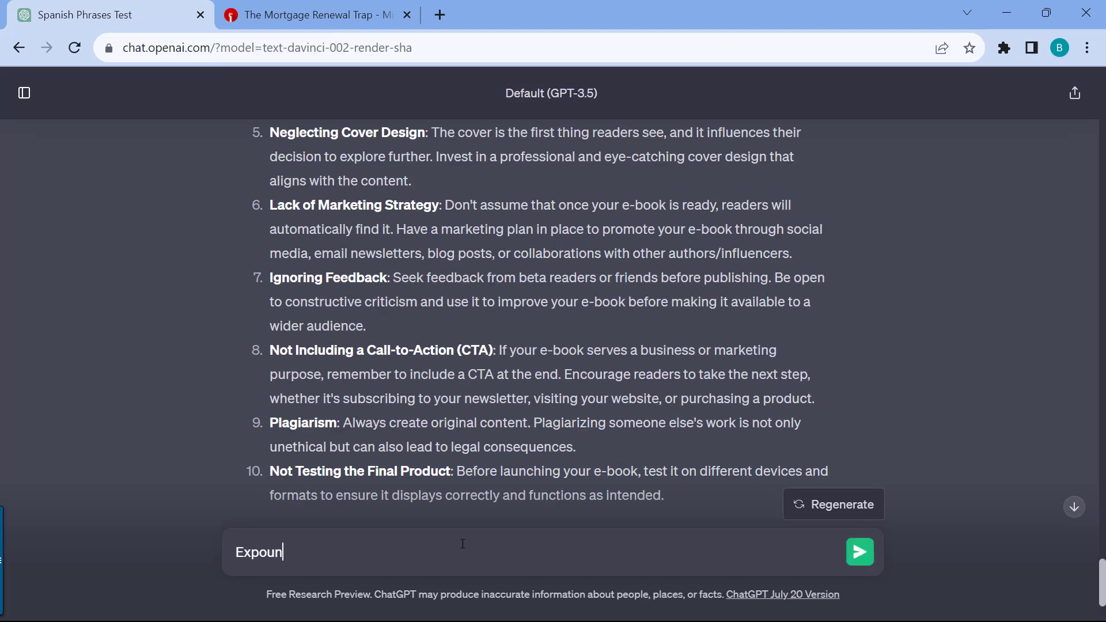
pyautogui.write('d on ')
pyautogui.write('#9')
pyautogui.press('Return')
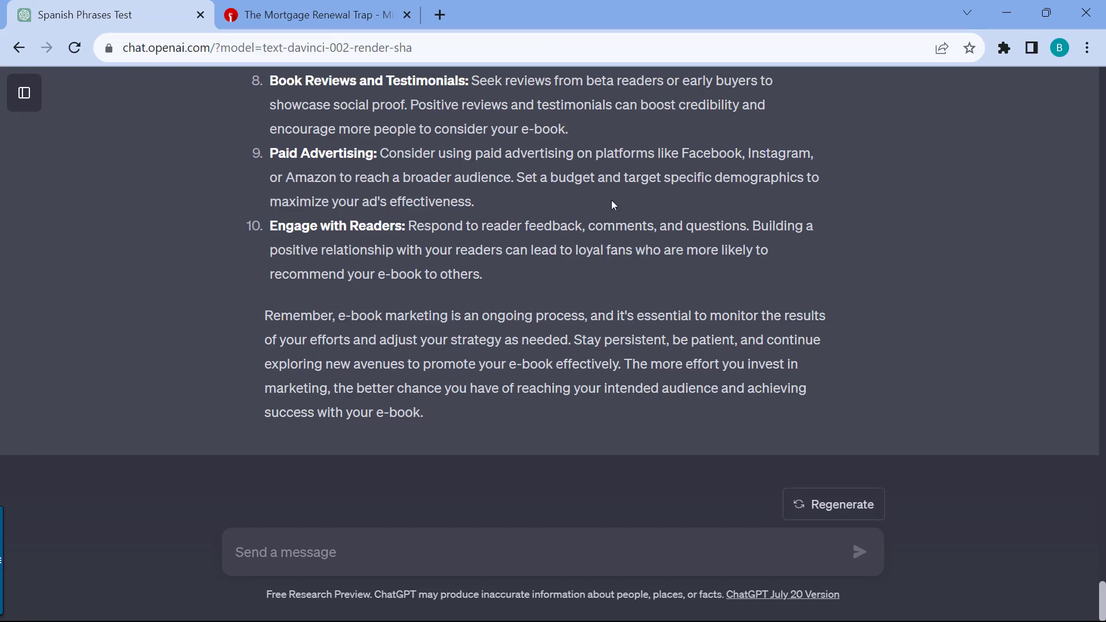
pyautogui.scroll(5, 612, 204)
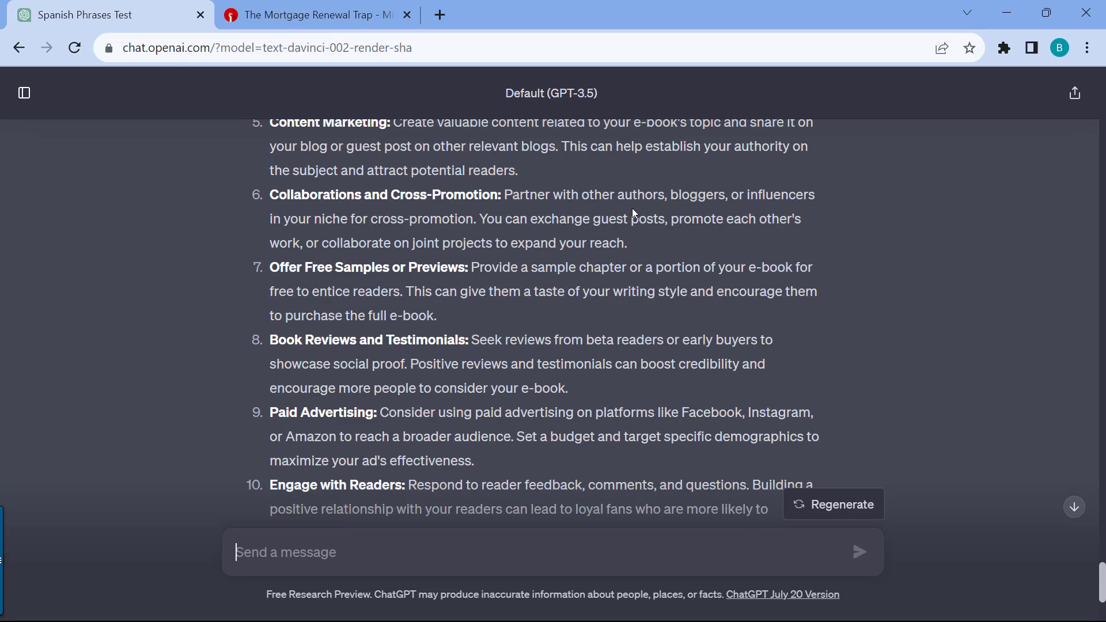